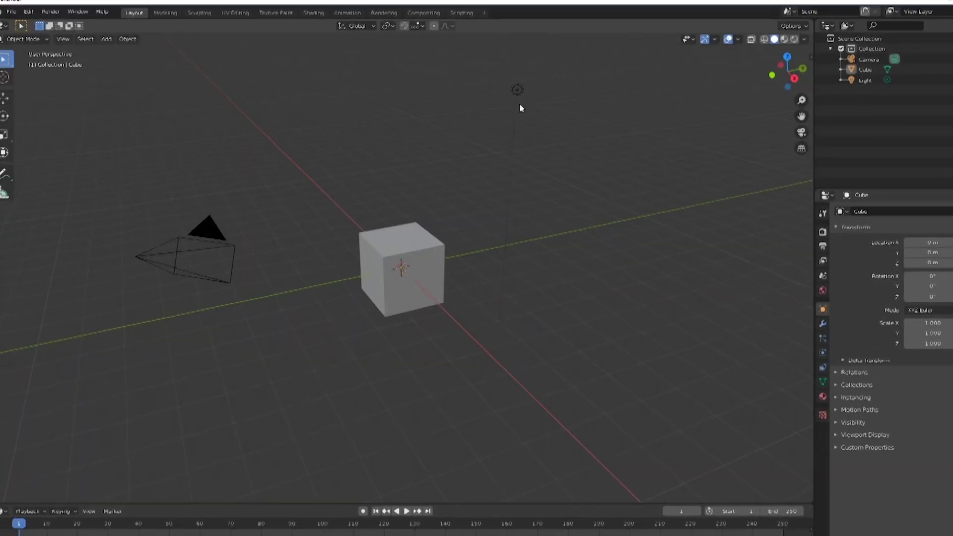
- Try deleting the camera, cube and light all at once, and undo the deletion
click(195, 337)
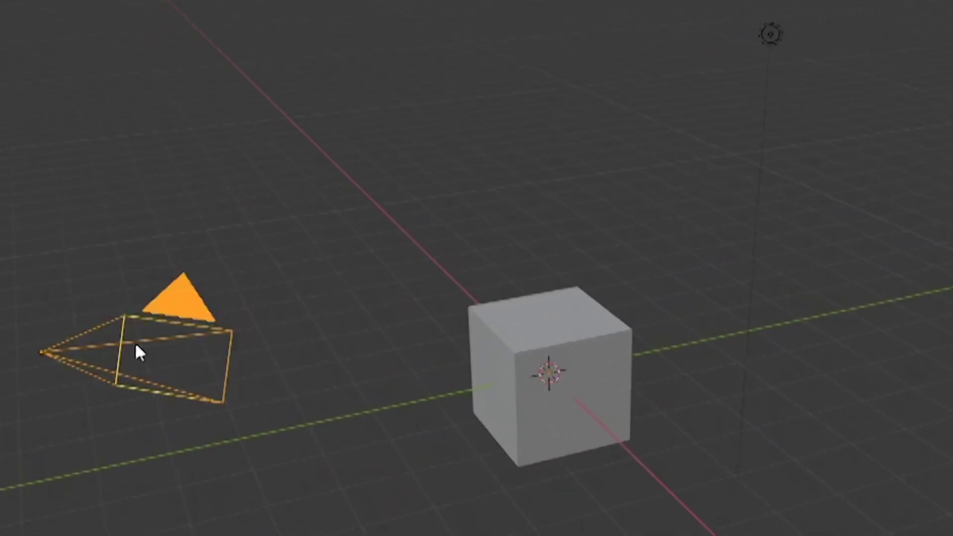
click(608, 354)
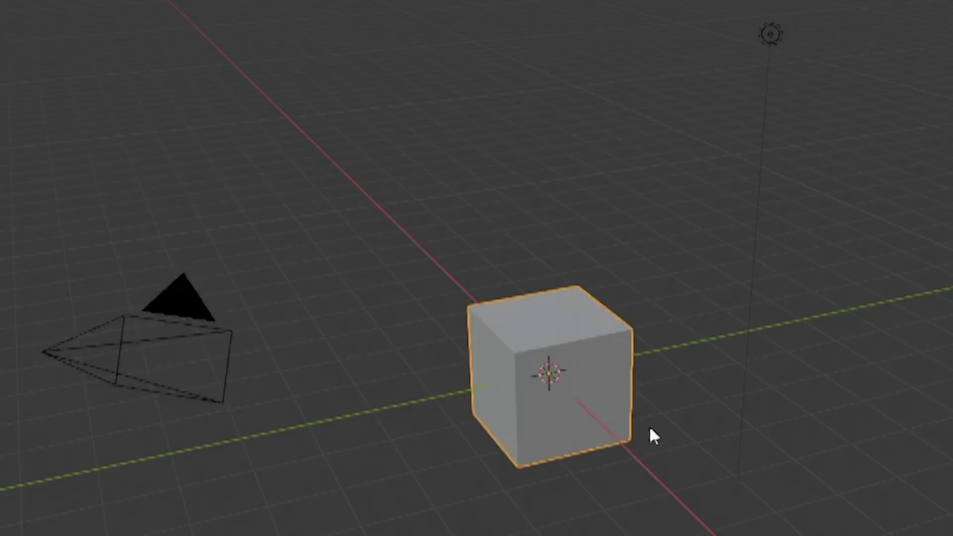
key(a)
key(x)
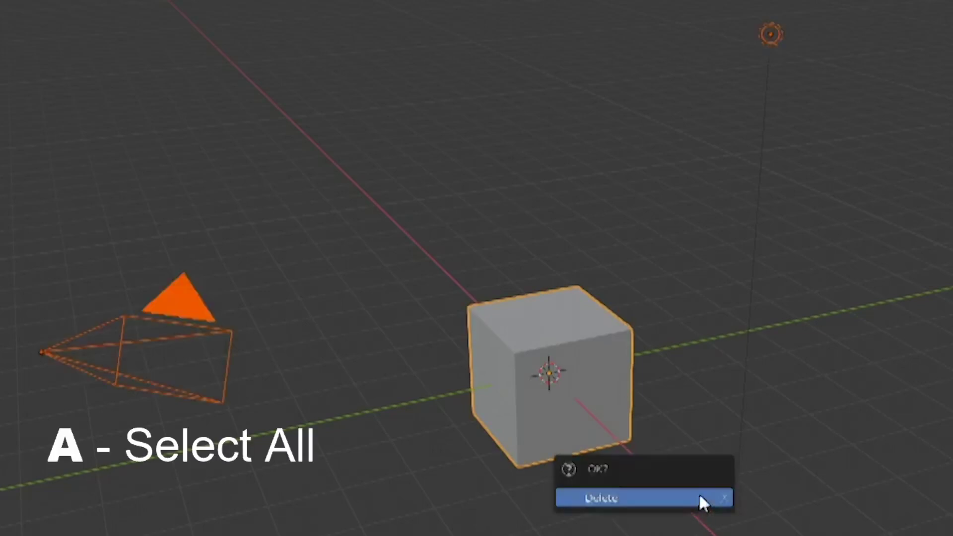
click(698, 492)
key(ctrl+z)
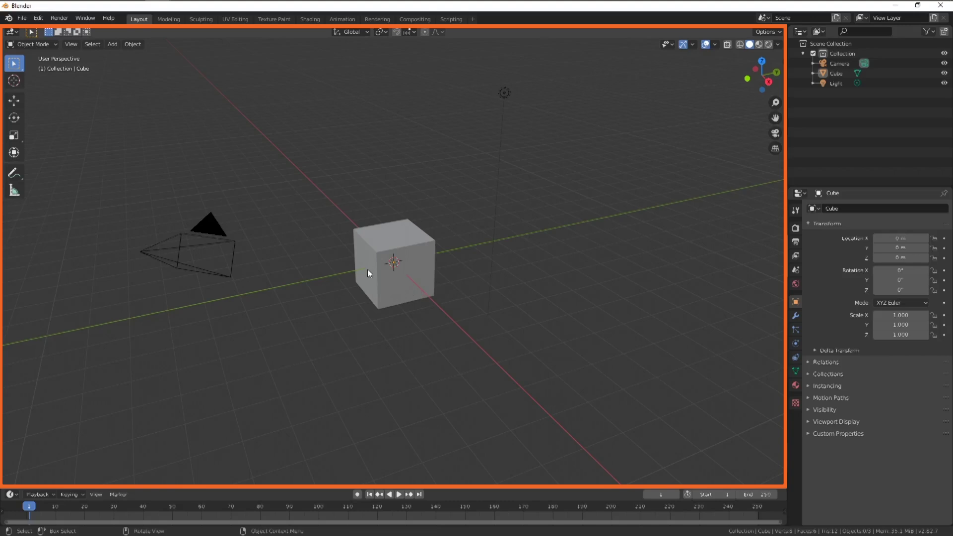
- Zoom in and out on the default cube and orbit around it to examine it from another angle
scroll(397, 251, up, 4)
scroll(398, 251, down, 4)
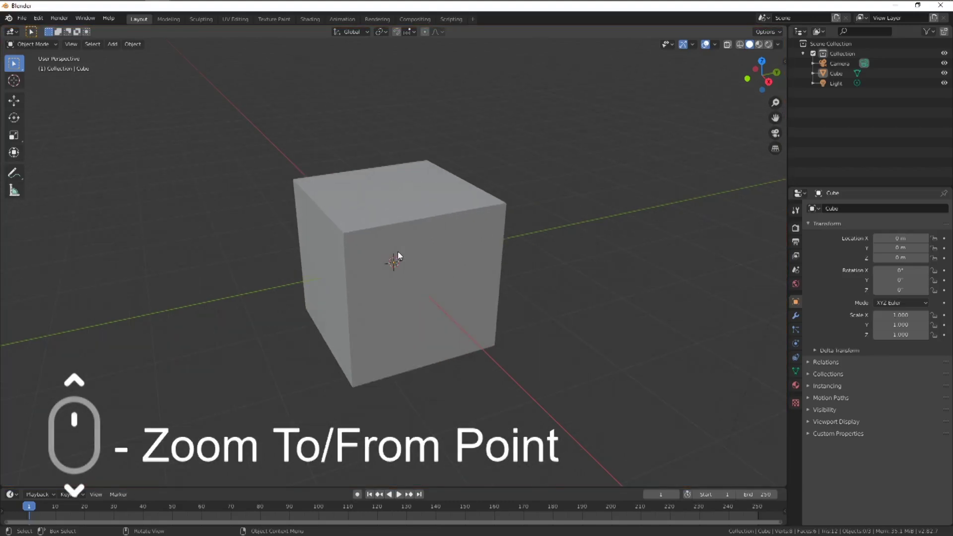
scroll(397, 251, up, 2)
middle_drag(397, 251, 410, 285)
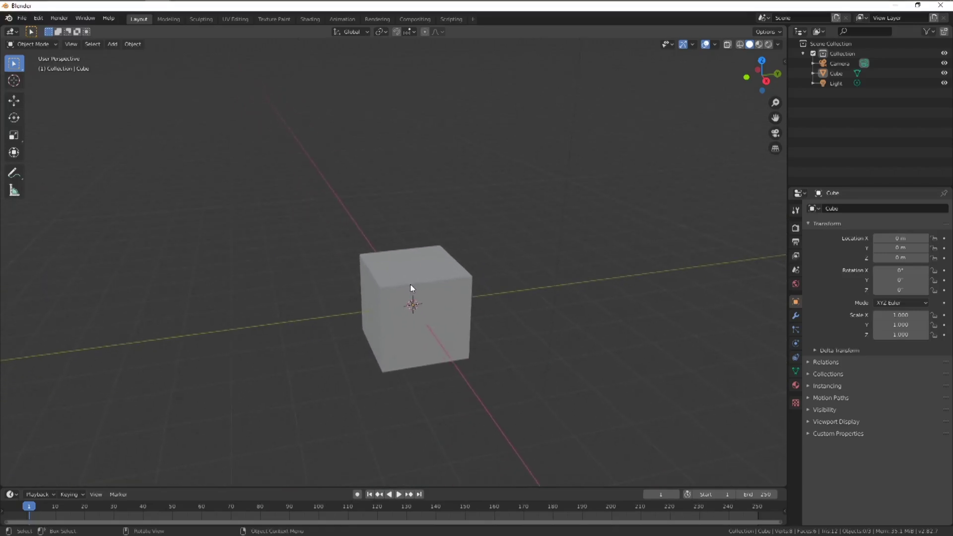
scroll(409, 283, down, 2)
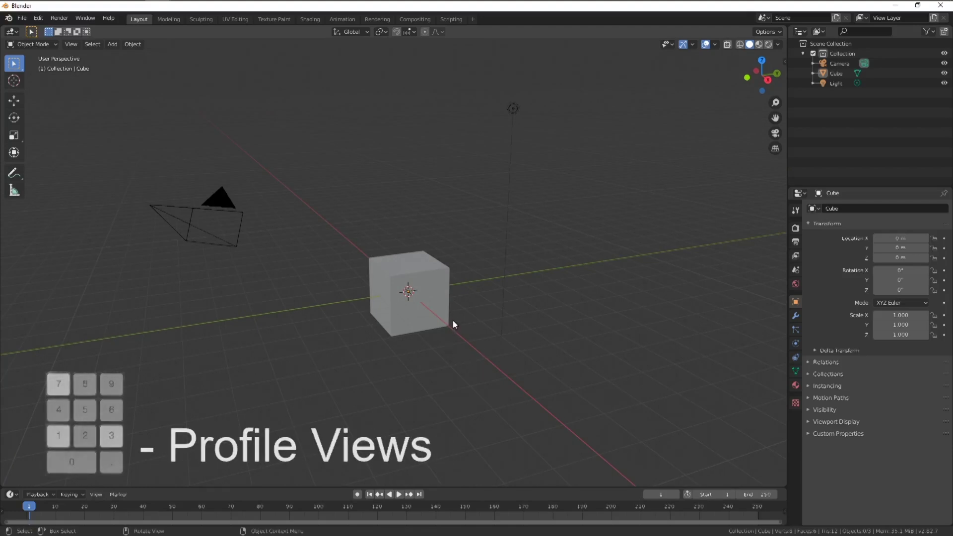
- Look at the scene in the front, right and top profile views
key(KP_1)
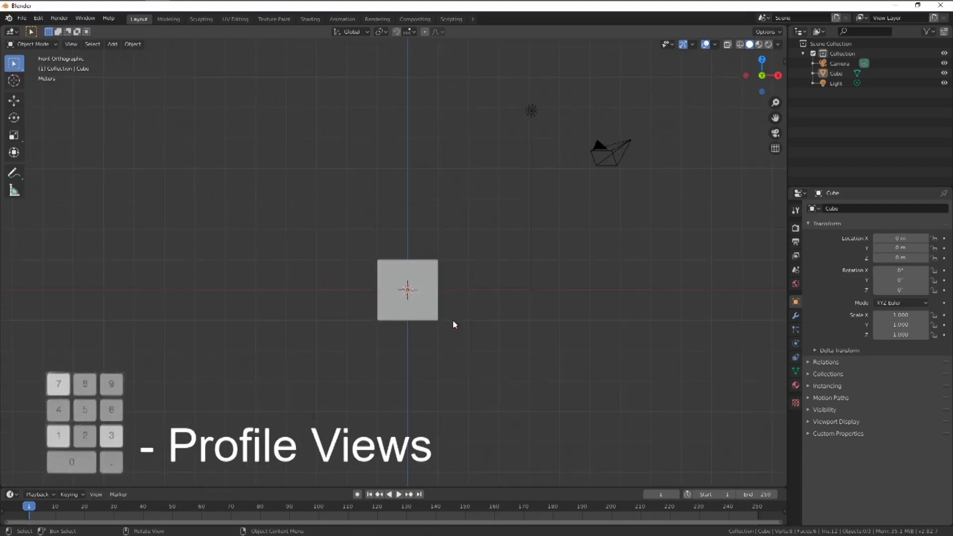
key(KP_3)
key(KP_8)
key(KP_8)
key(KP_7)
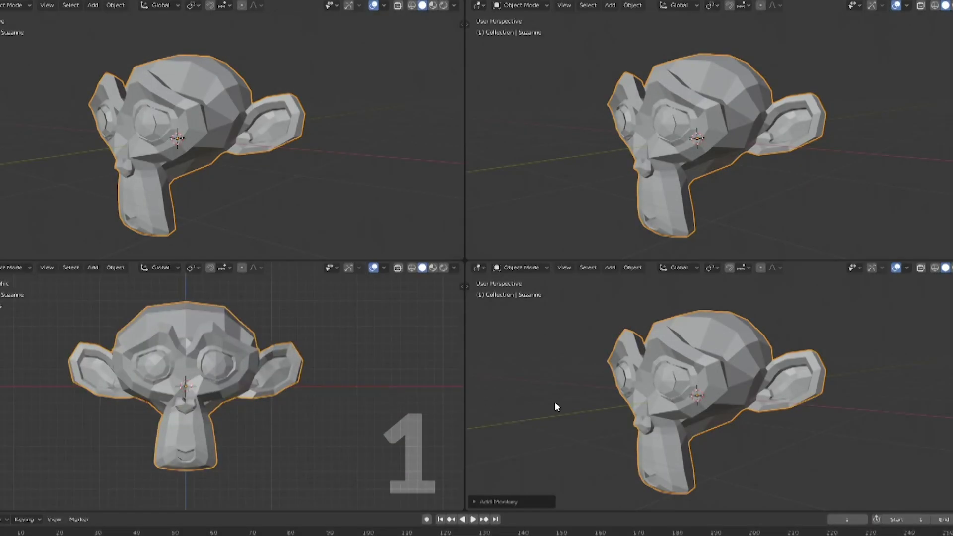
key(KP_3)
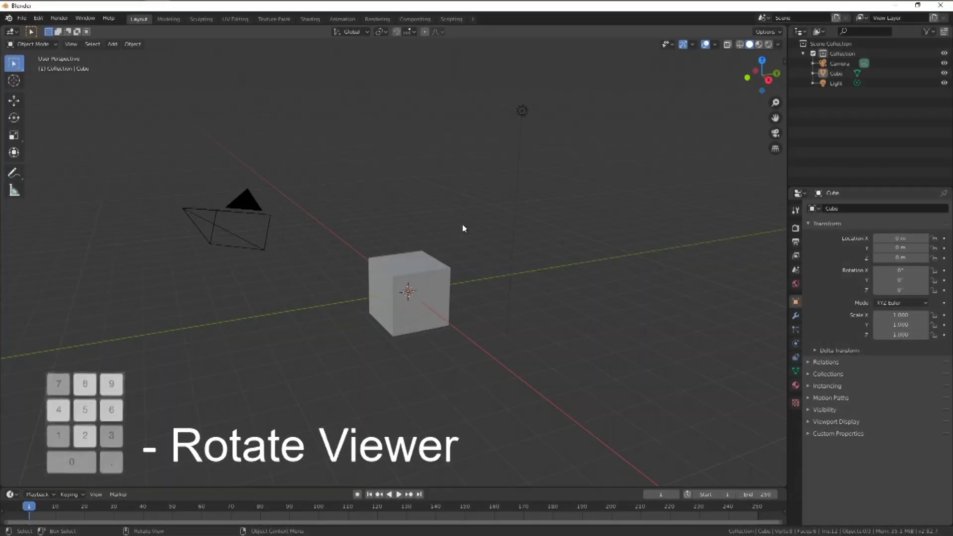
- Rotate the view around the cube in increments, sideways, below and back above it, and look through the scene camera
key(KP_4)
key(KP_4)
key(KP_4)
key(KP_4)
key(KP_8)
key(KP_8)
key(KP_8)
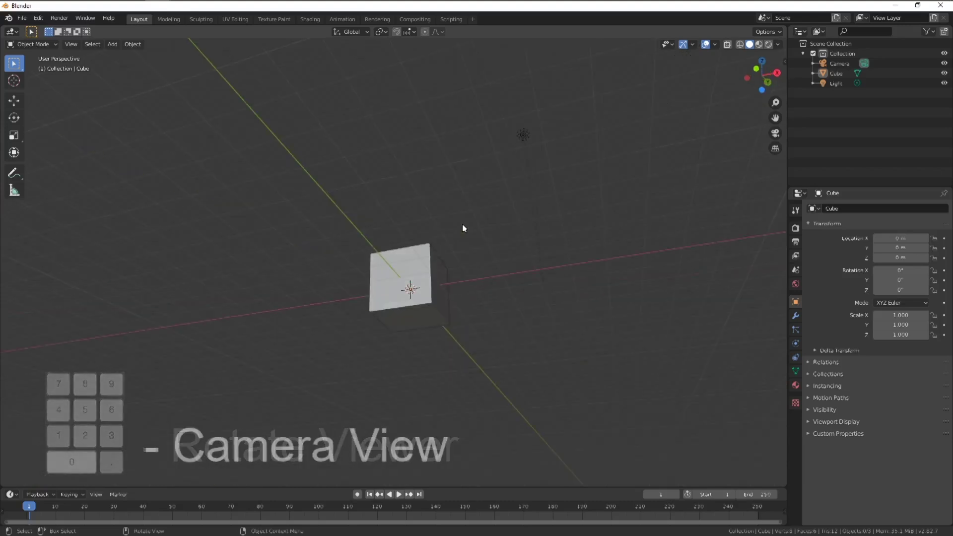
key(KP_2)
key(KP_2)
key(KP_2)
key(KP_4)
key(KP_4)
key(KP_4)
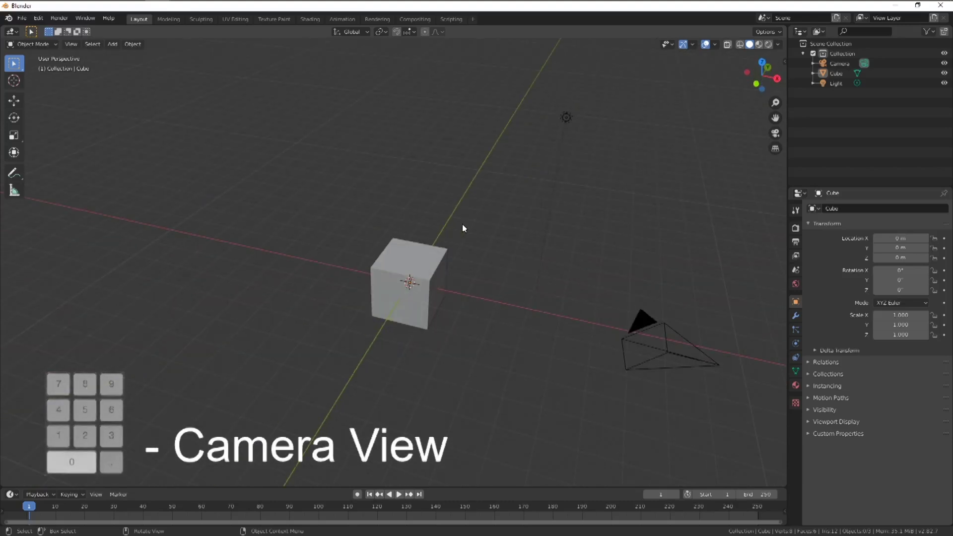
key(KP_0)
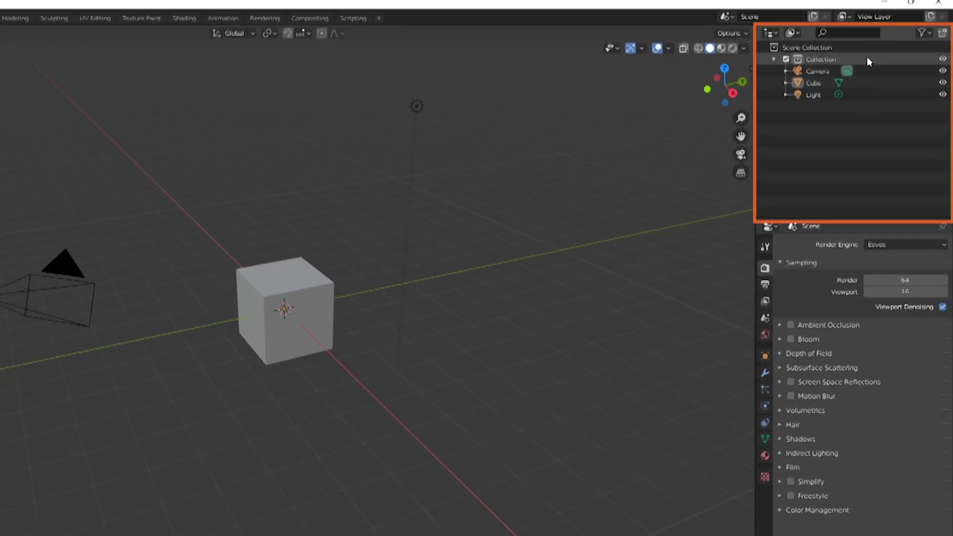
- Select the Cube from the scene collection's object list and expand its mesh and material entries
click(868, 61)
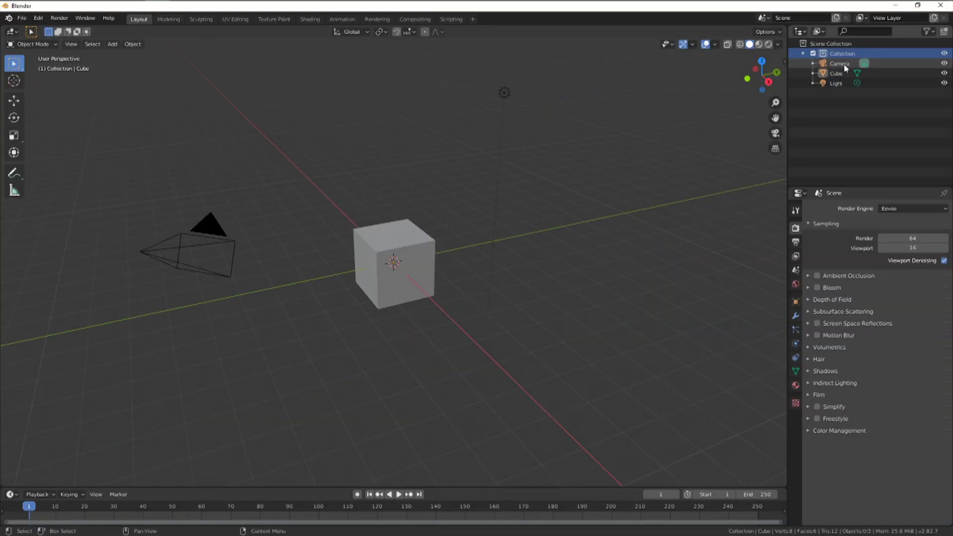
click(727, 103)
click(719, 142)
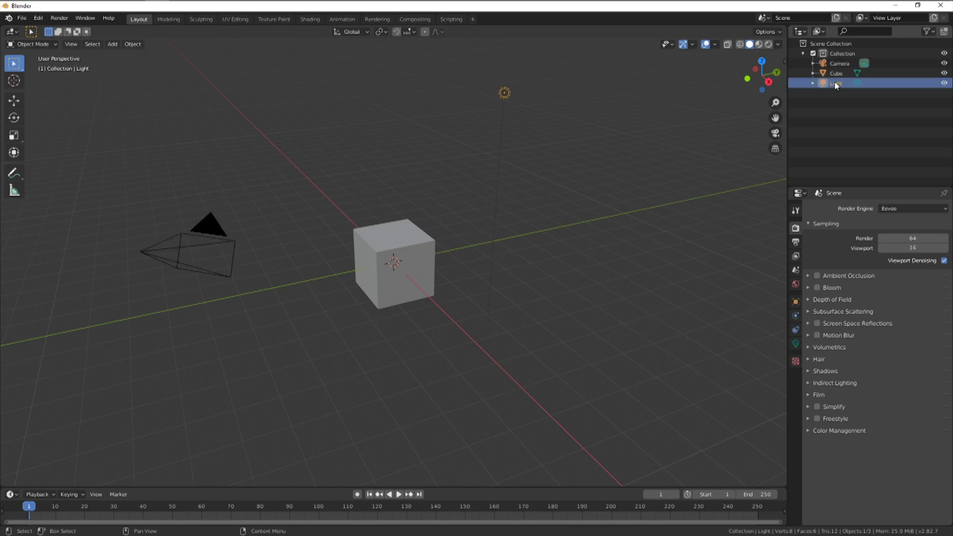
click(836, 74)
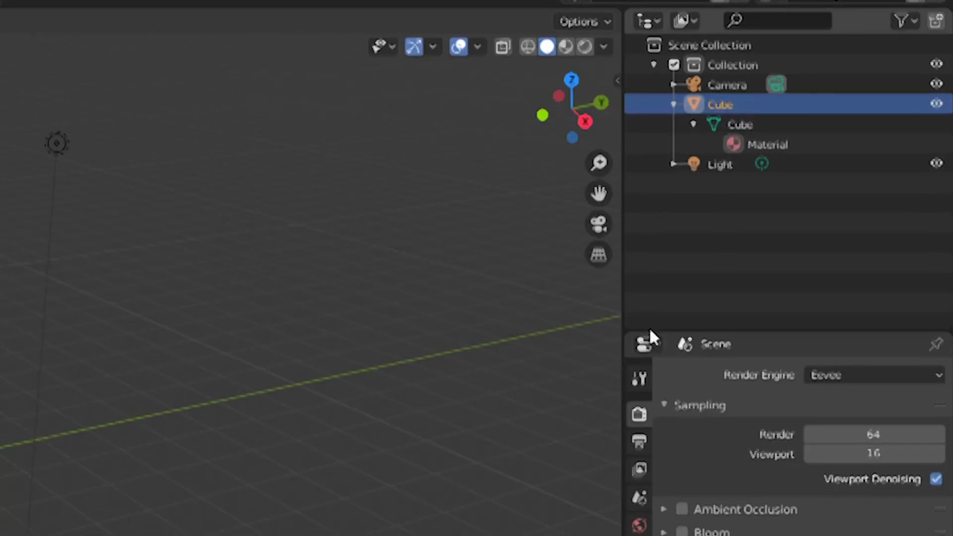
- Look through the output, view layer, scene and world properties
click(638, 201)
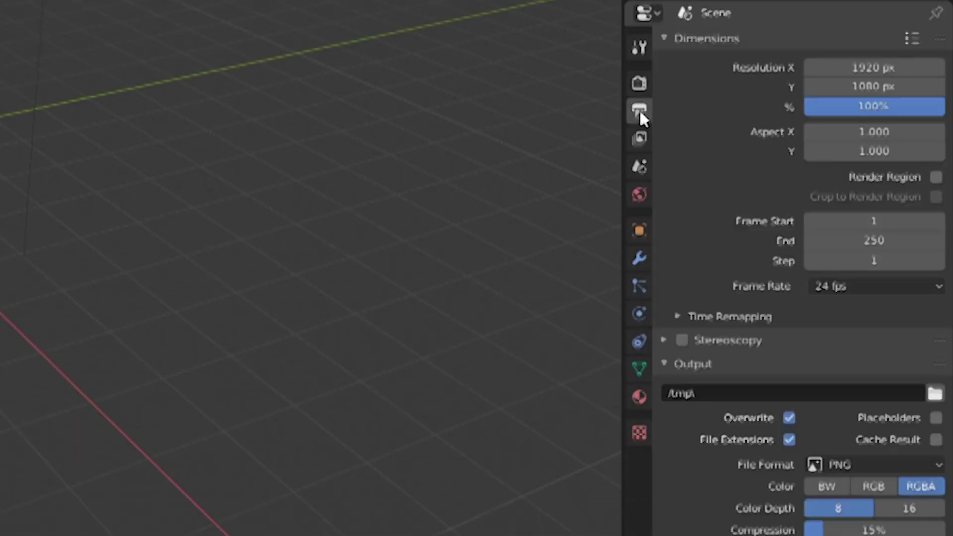
click(640, 229)
click(640, 168)
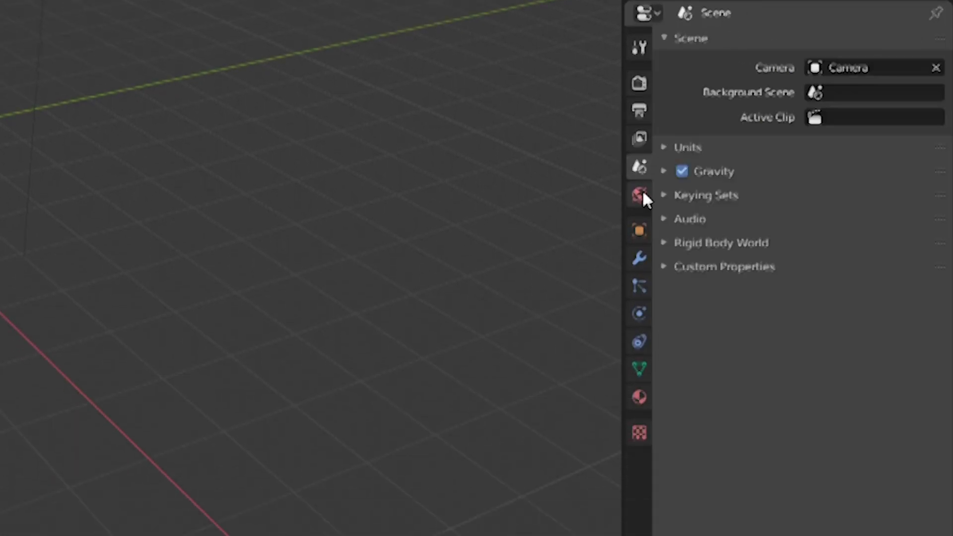
click(640, 194)
- Look through the cube's object, modifier, particle, physics, constraint and mesh data properties
click(639, 231)
click(643, 255)
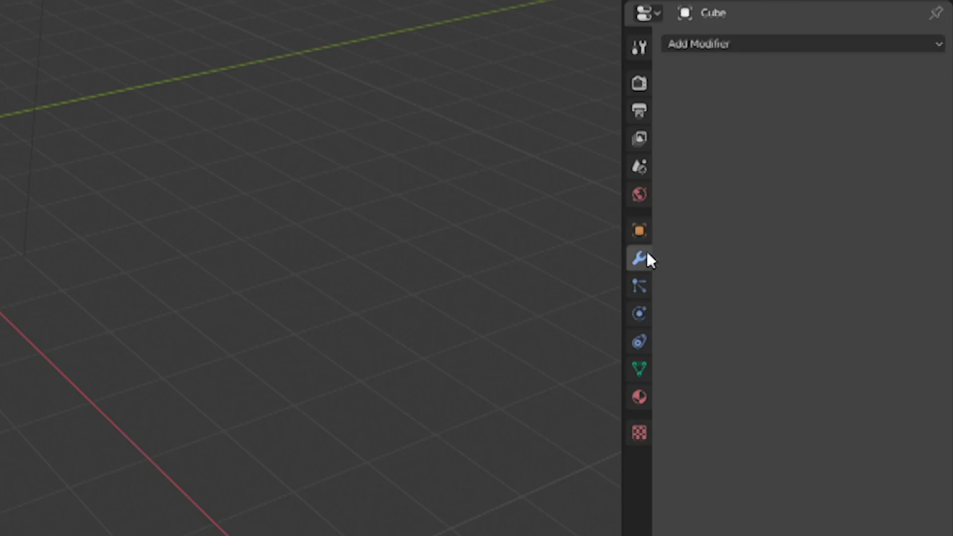
click(643, 288)
click(640, 313)
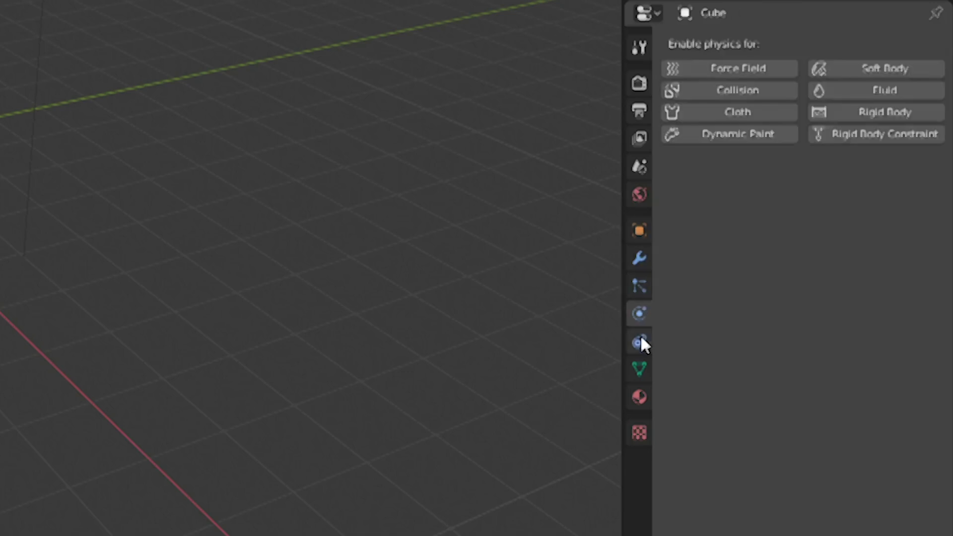
click(640, 343)
click(646, 378)
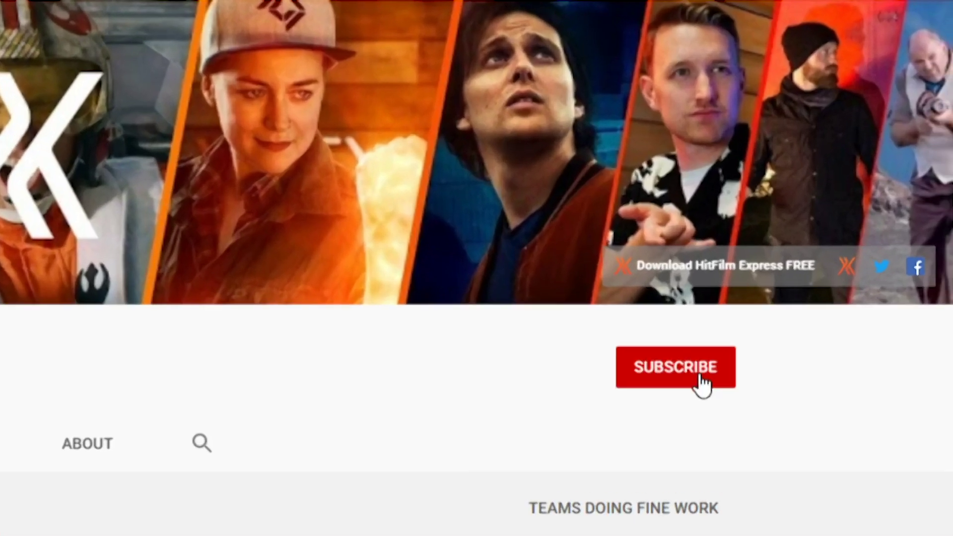
click(843, 215)
click(659, 435)
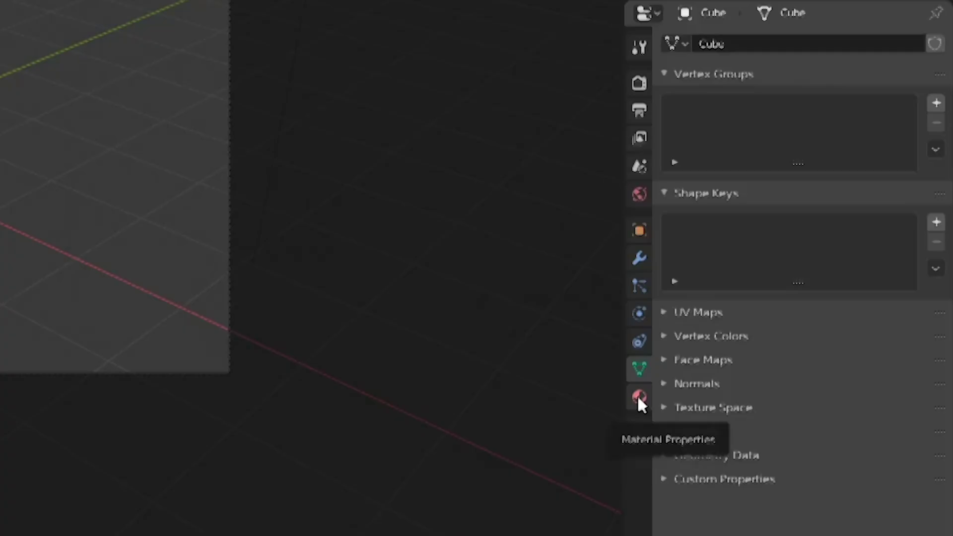
- Show the cube's material properties and review the available interaction modes, staying in Object Mode
click(639, 397)
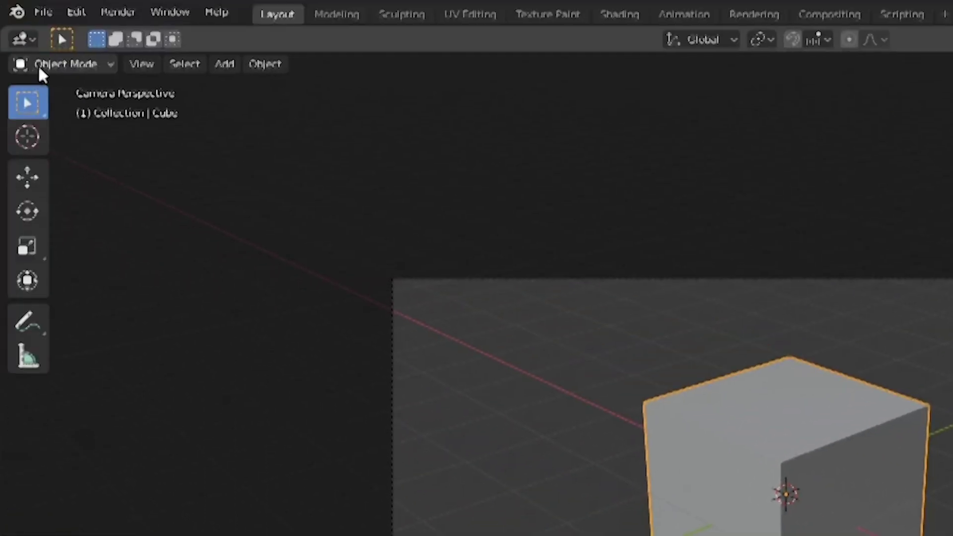
click(39, 69)
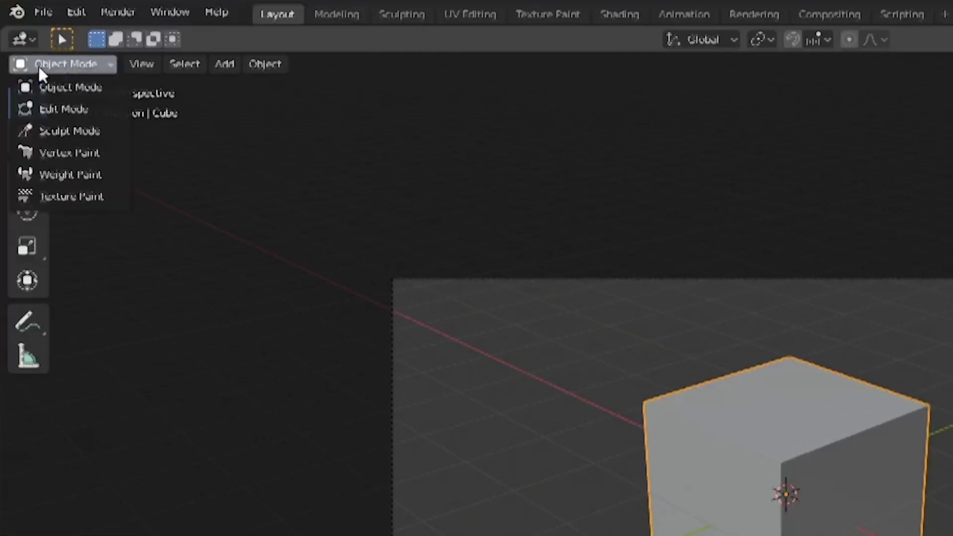
click(110, 65)
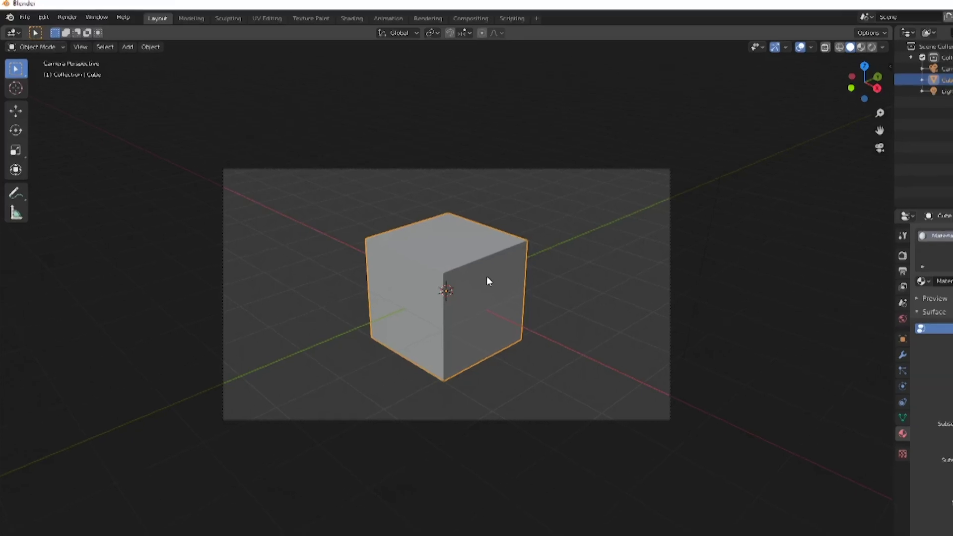
- Try moving the whole cube in Object Mode and undo the move
key(g)
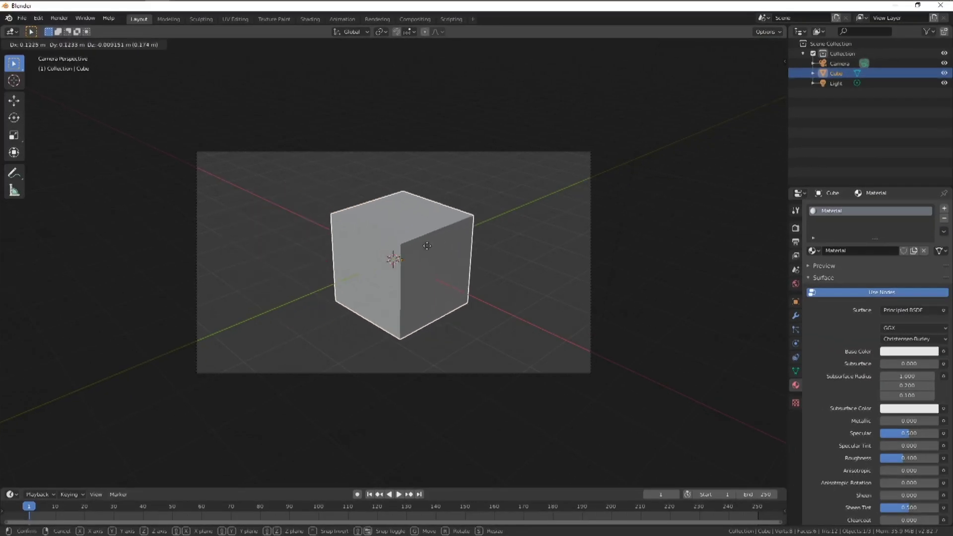
click(370, 245)
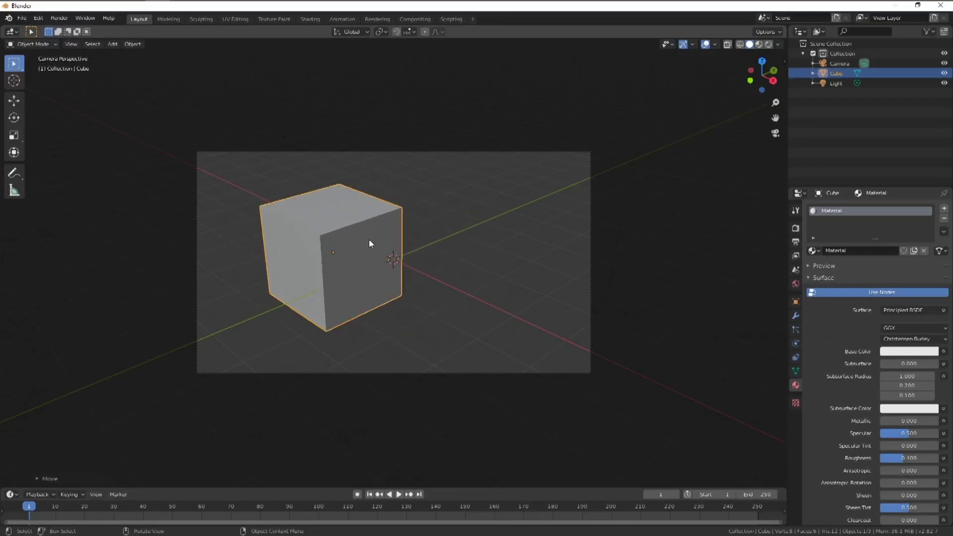
key(ctrl+z)
- Try moving the cube's nearest upper corner vertex in Edit Mode and undo the move
middle_drag(460, 240, 432, 234)
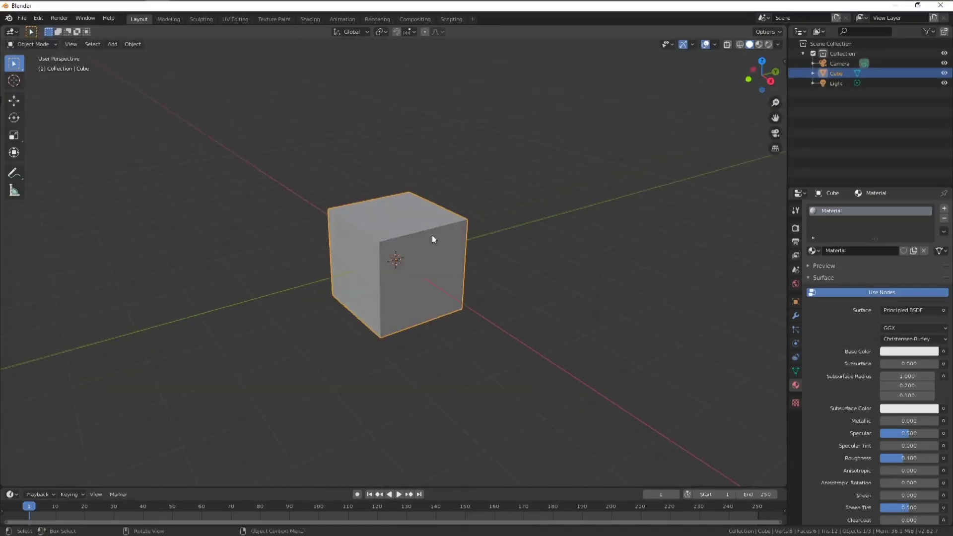
key(Tab)
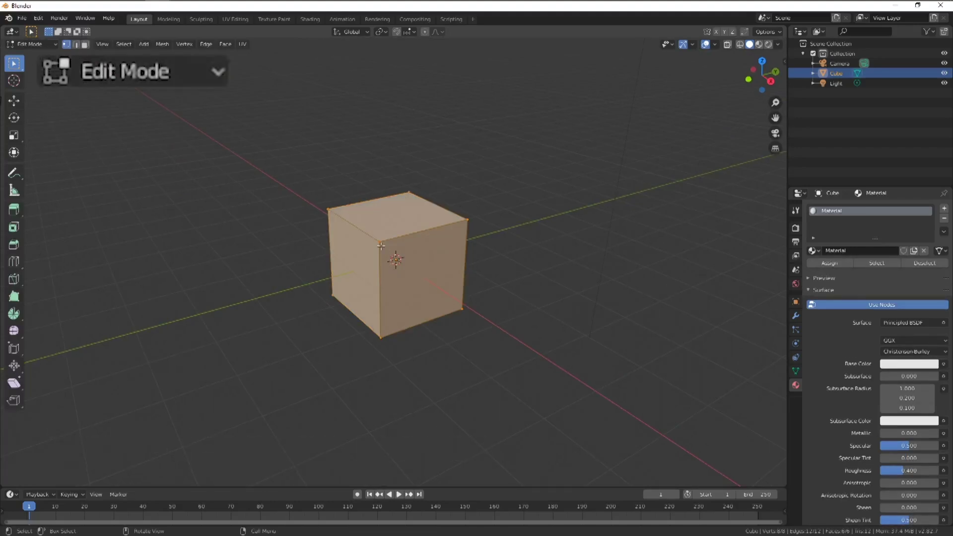
key(g)
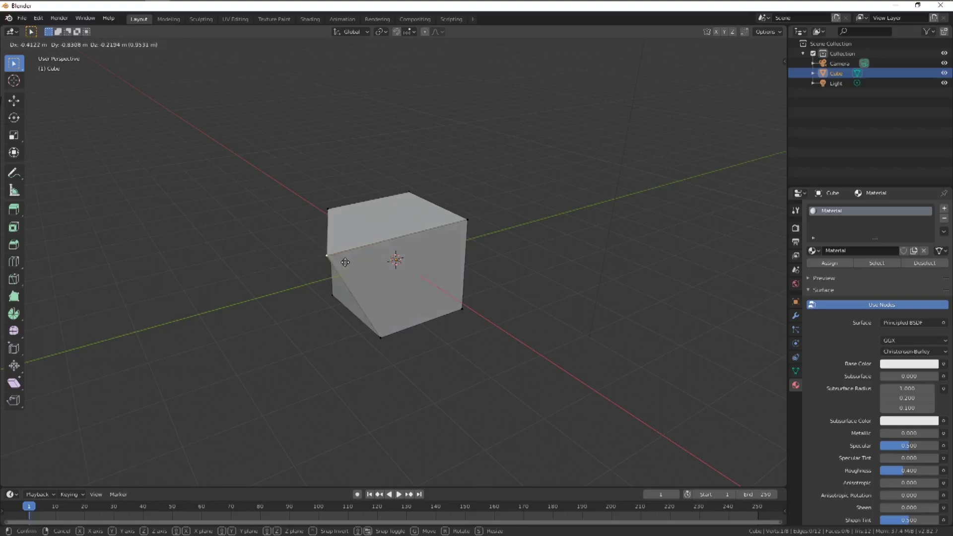
click(430, 240)
key(ctrl+z)
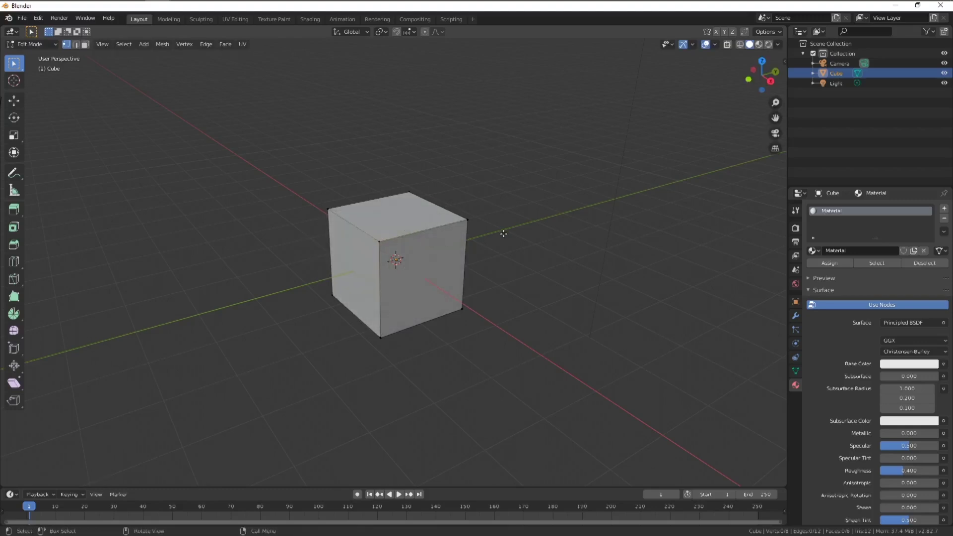
- Toggle the cube between Edit Mode and Object Mode, finishing in Object Mode
key(Tab)
key(Tab)
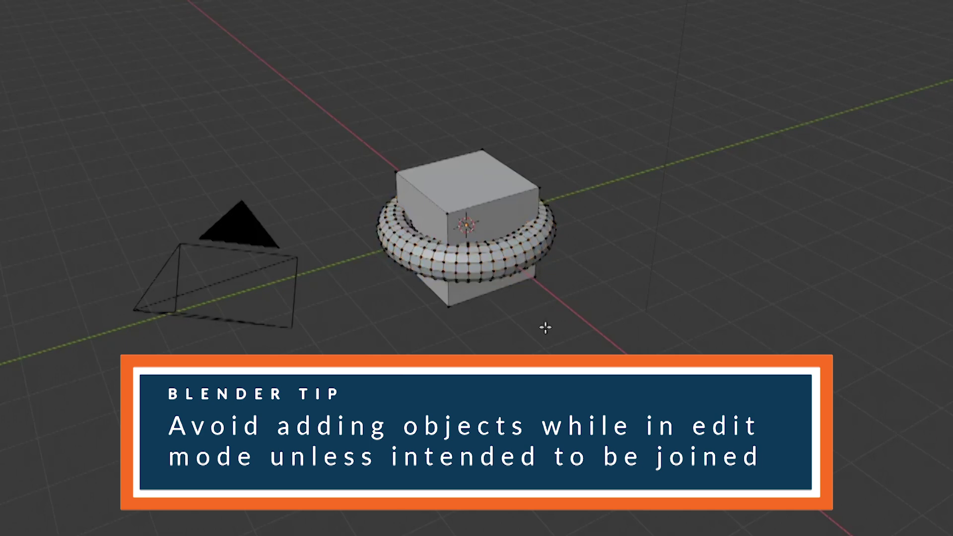
click(545, 328)
key(Tab)
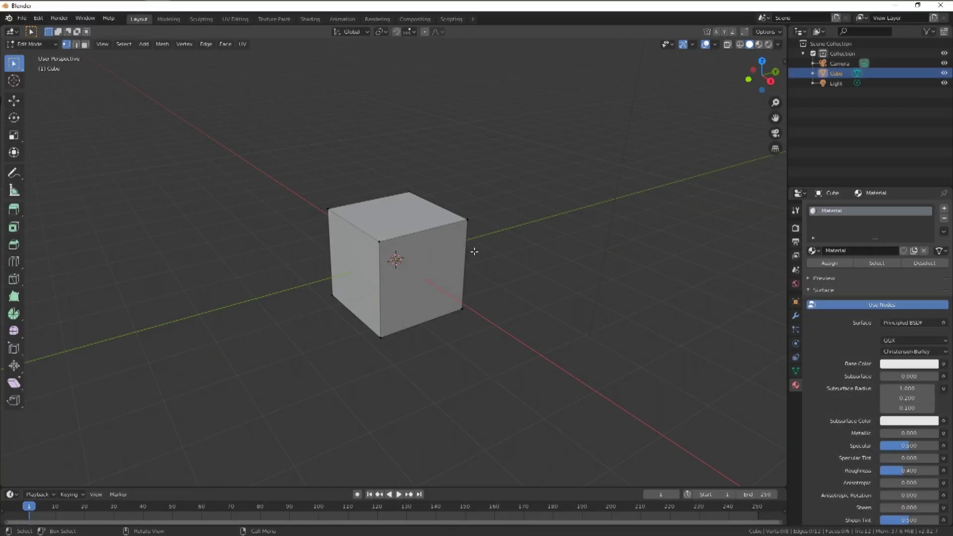
key(Tab)
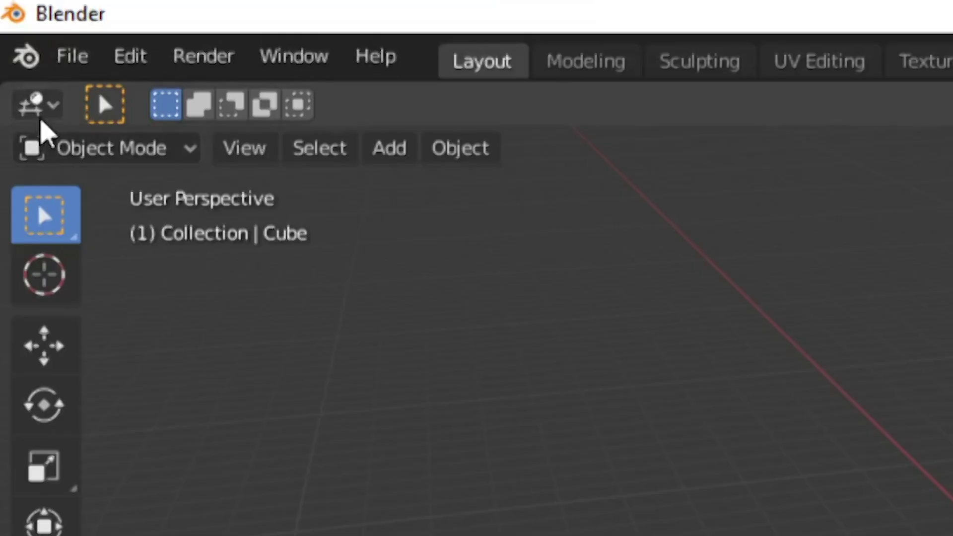
- Divide the 3D Viewport into two side-by-side areas and change one of them to the Shader Editor
click(11, 32)
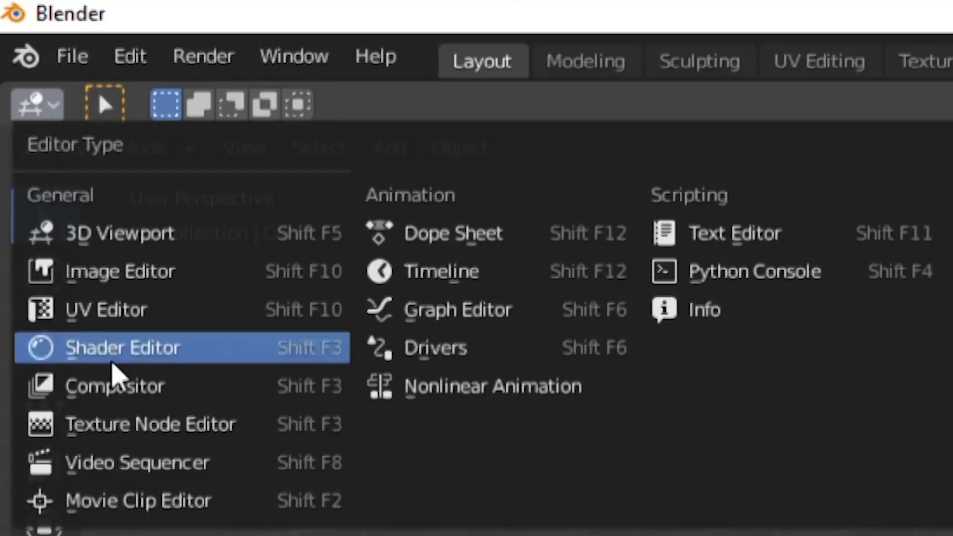
click(37, 113)
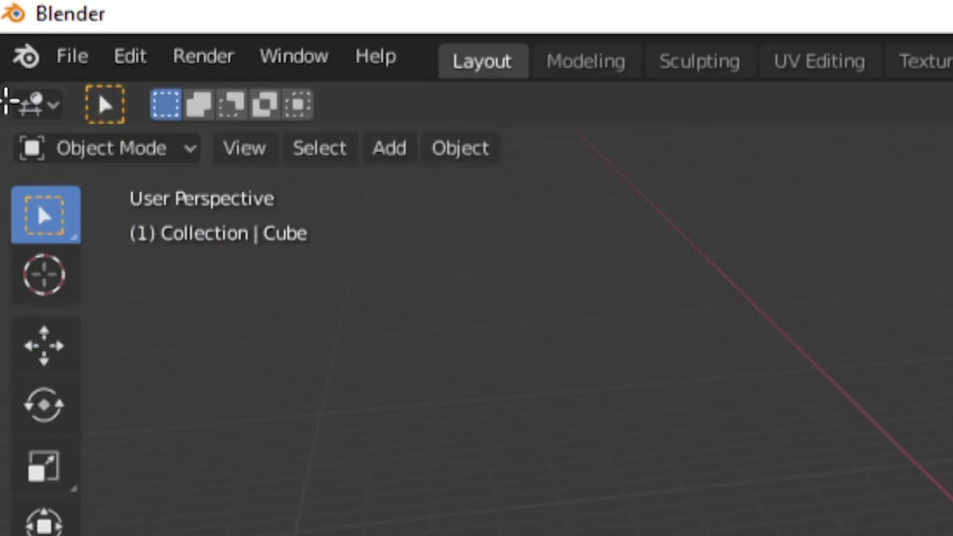
drag(6, 102, 952, 102)
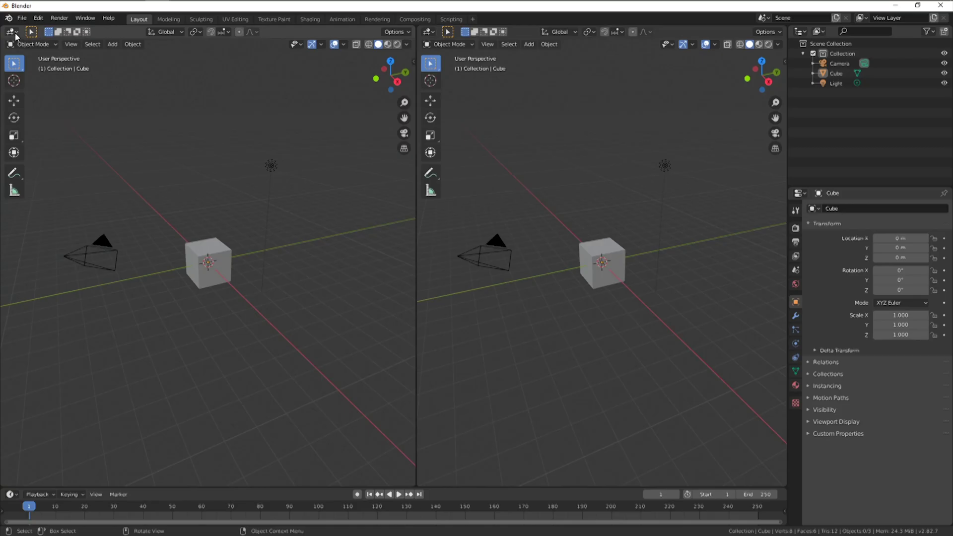
click(12, 32)
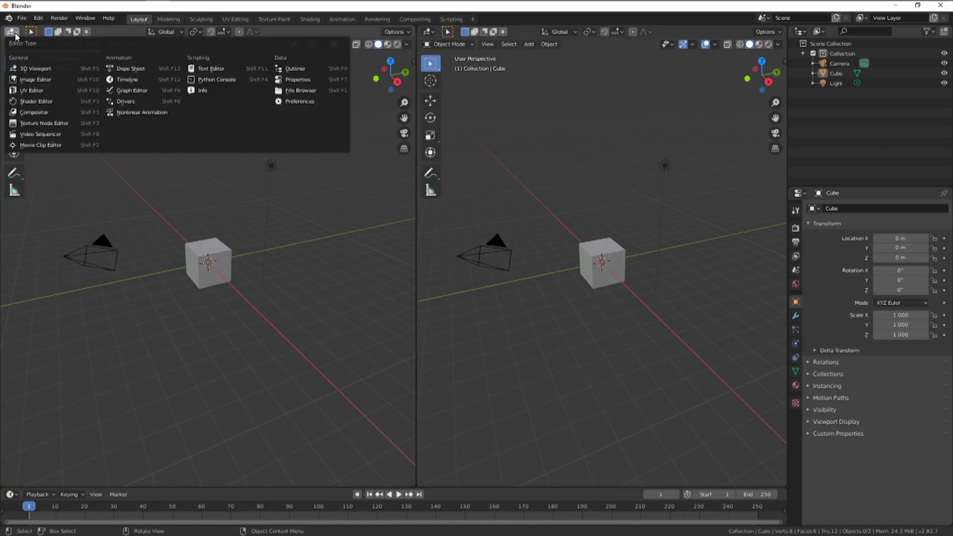
click(39, 102)
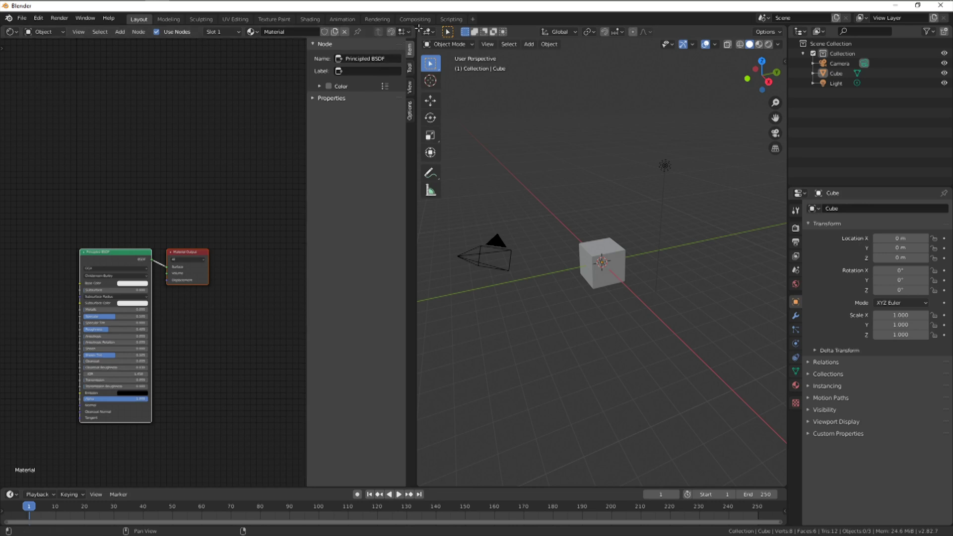
- Merge the divided areas back together into a single 3D Viewport
drag(418, 28, 410, 29)
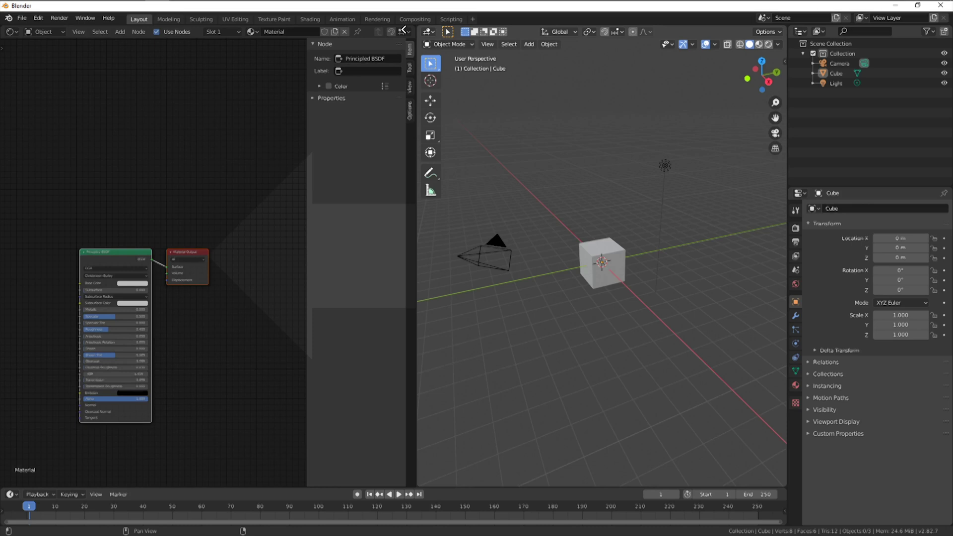
drag(402, 30, 297, 99)
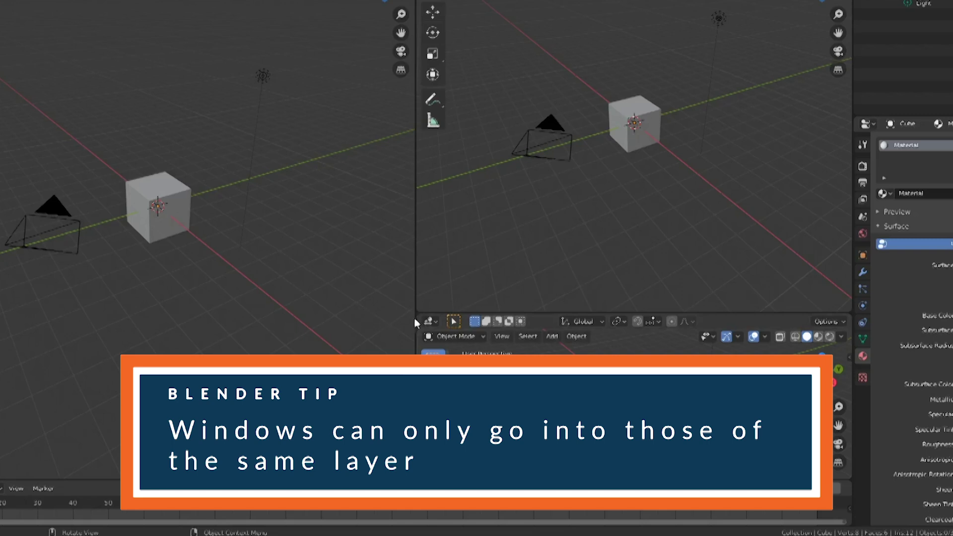
drag(416, 322, 496, 174)
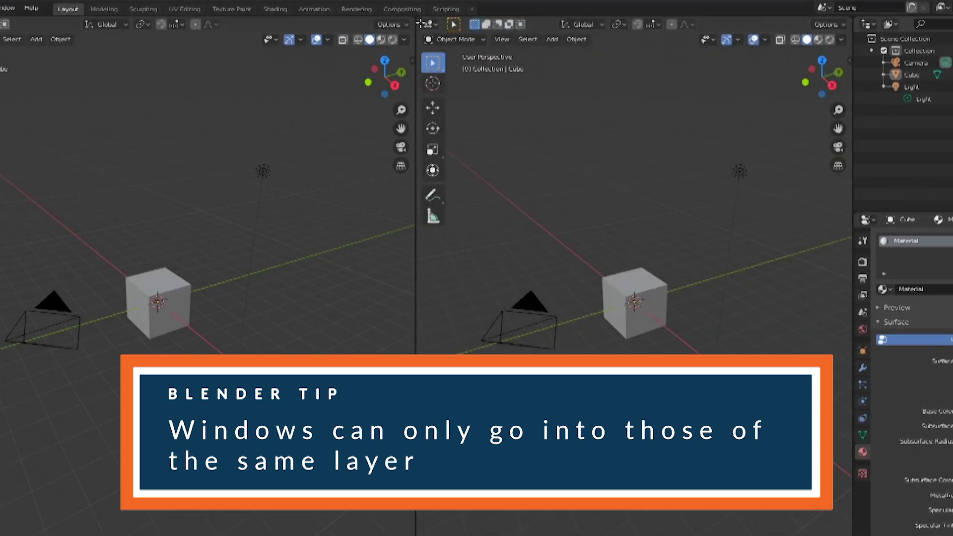
drag(420, 23, 278, 139)
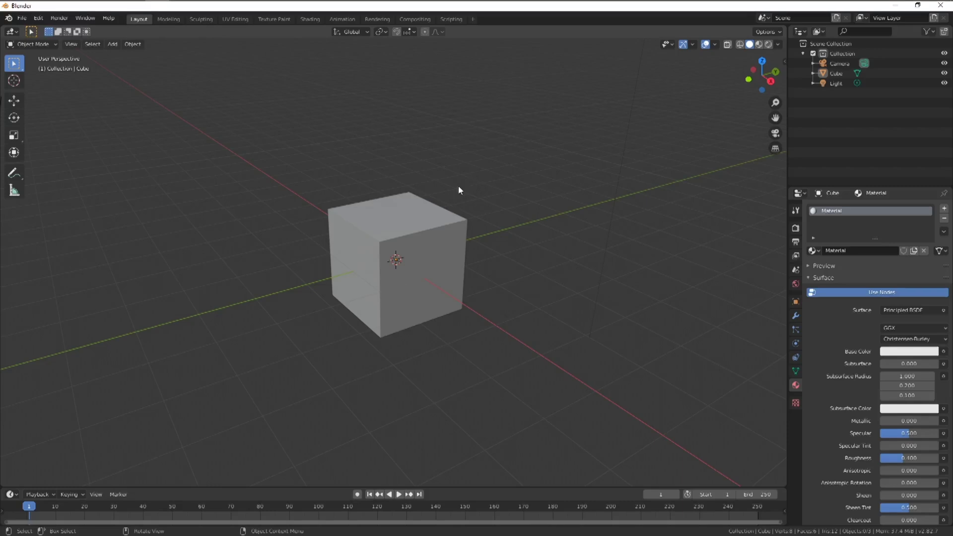
- Select the cube and try moving it freely without an axis constraint, cancelling the move
click(414, 221)
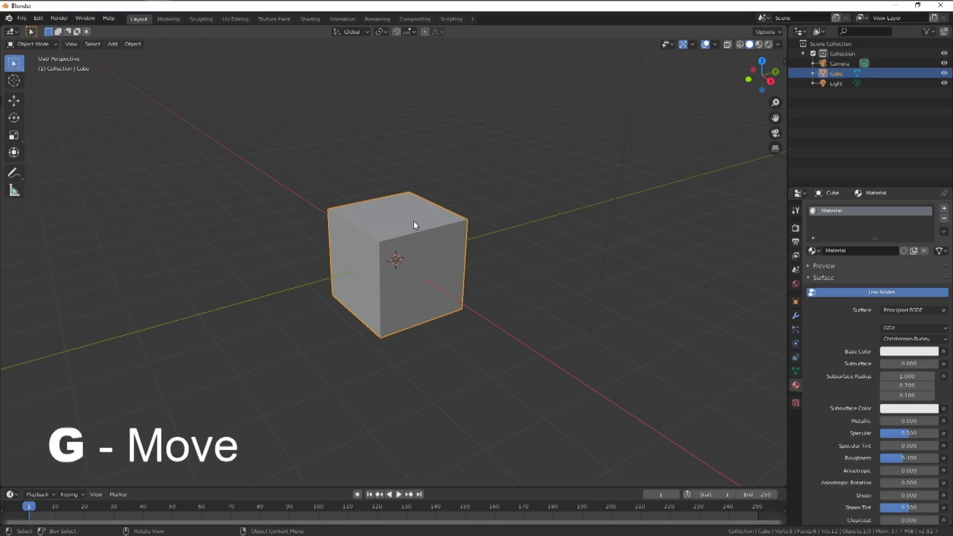
key(g)
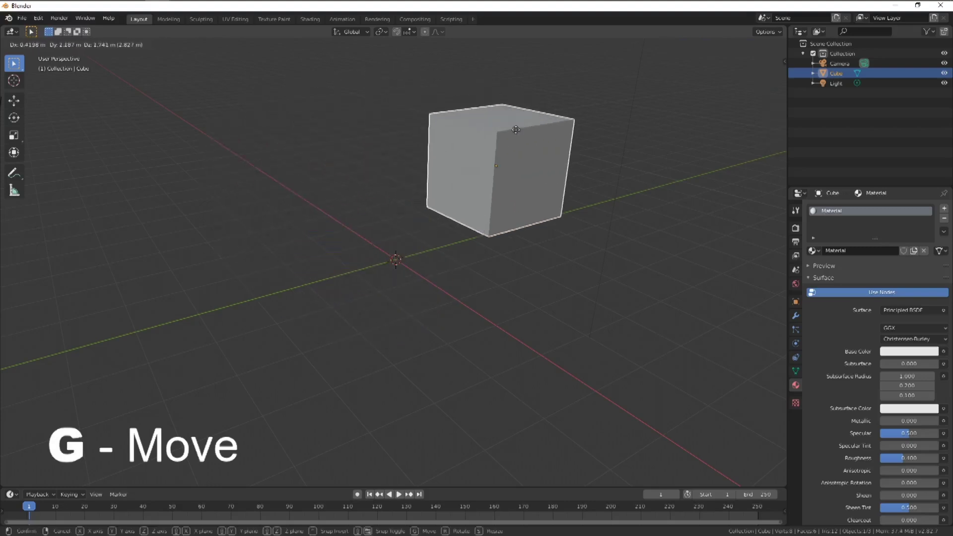
right_click(396, 126)
- Try rotating the selected cube freely and undo the rotation
key(r)
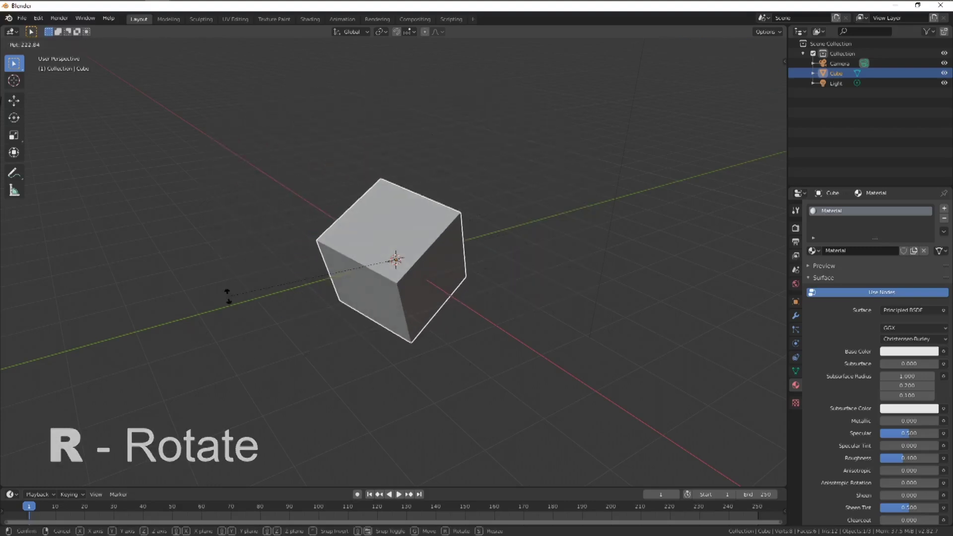
click(228, 298)
key(ctrl+z)
- Try scaling the whole cube up uniformly and undo the scaling
key(s)
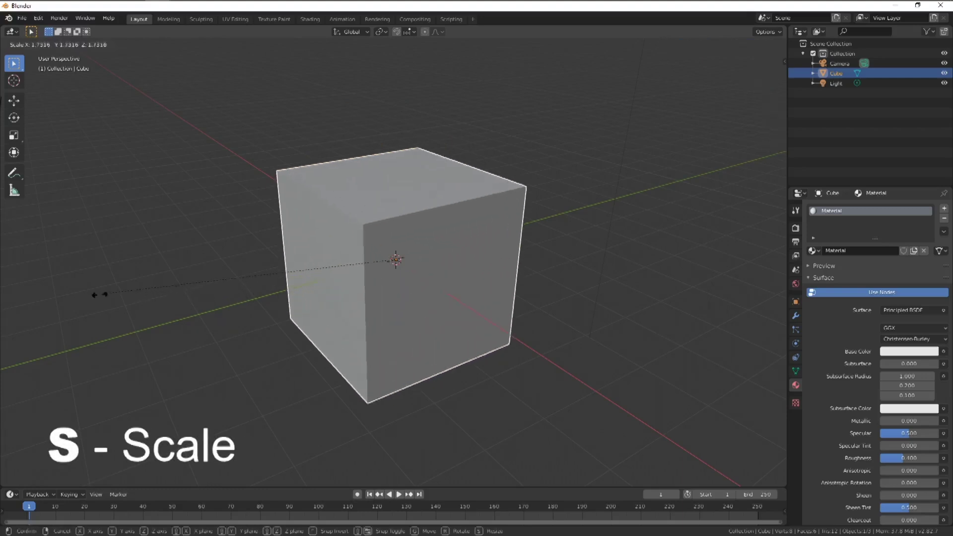
click(47, 304)
key(ctrl+z)
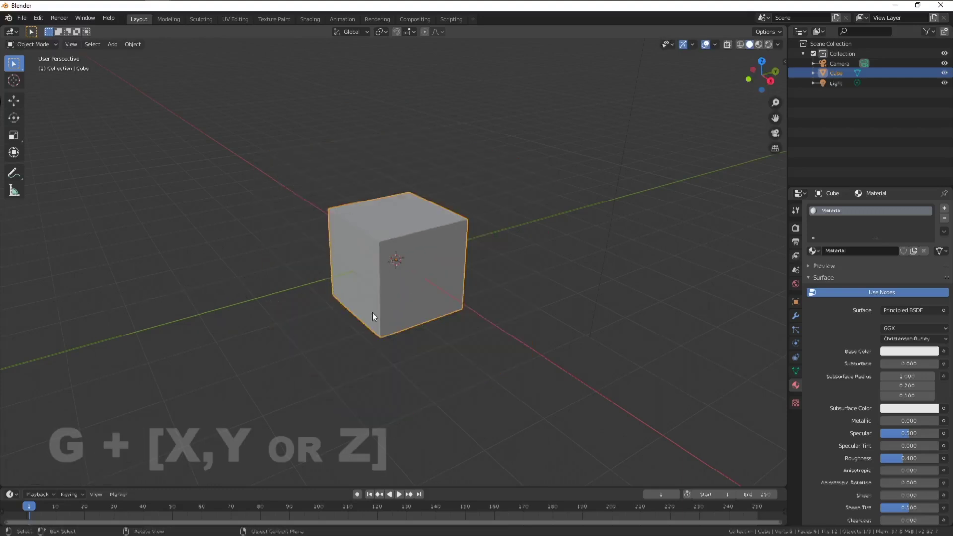
- Try moving the cube along the X axis and stretching it by about 4.17 along the Y axis, cancelling each change
key(g)
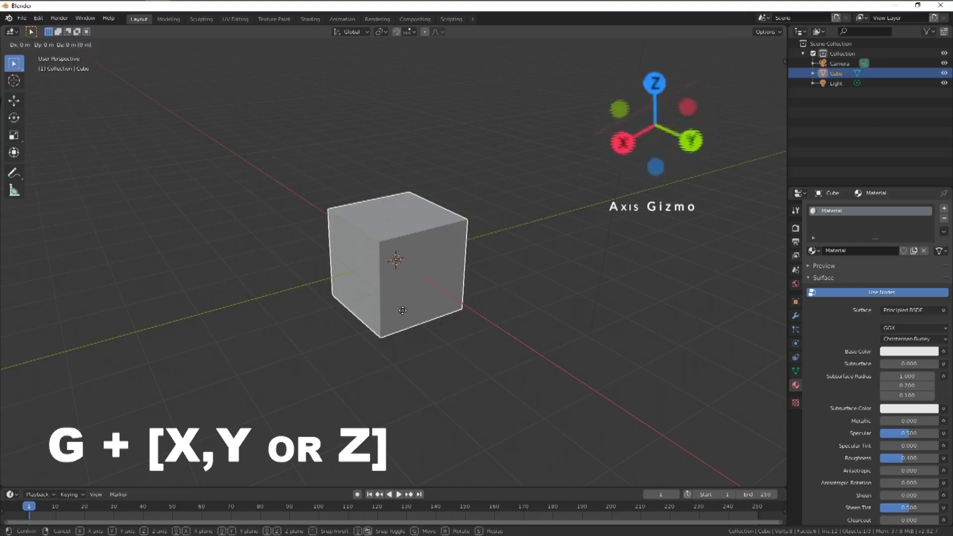
key(x)
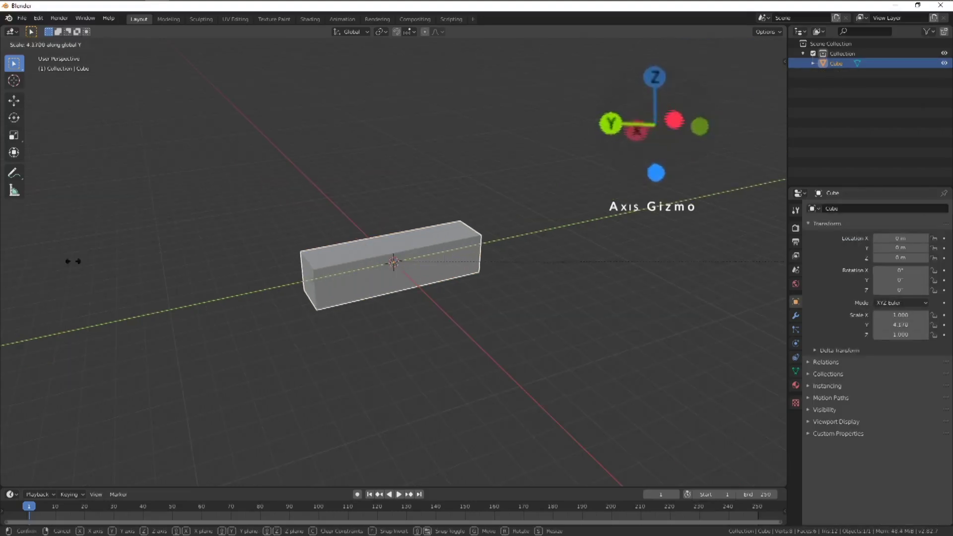
key(Escape)
key(g)
key(x)
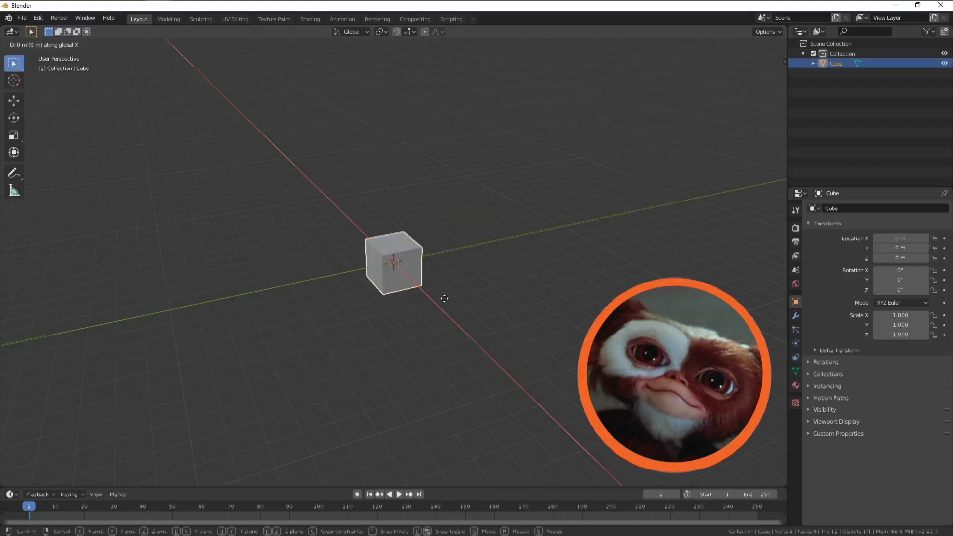
click(433, 343)
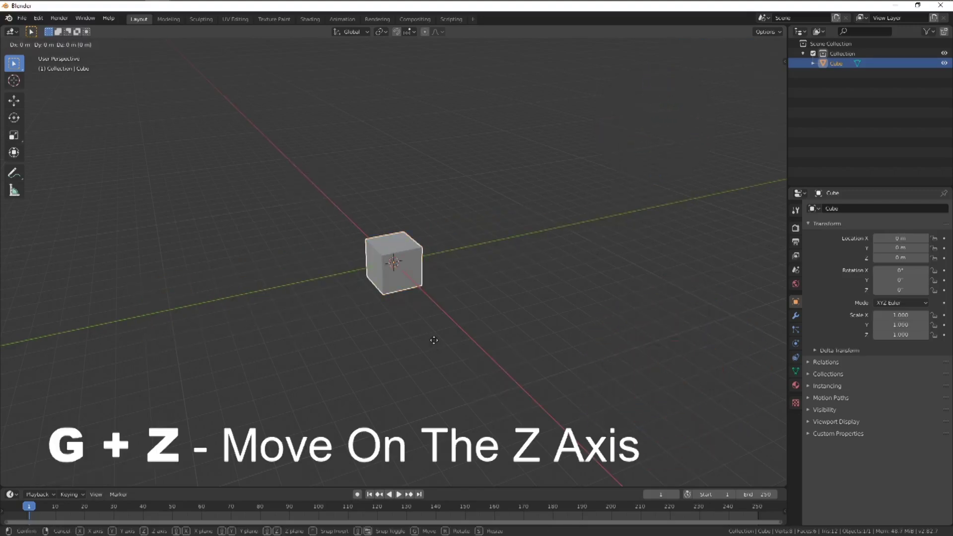
- Try moving the cube along the Z axis and rotating it about the X axis, undoing each change
key(g)
key(z)
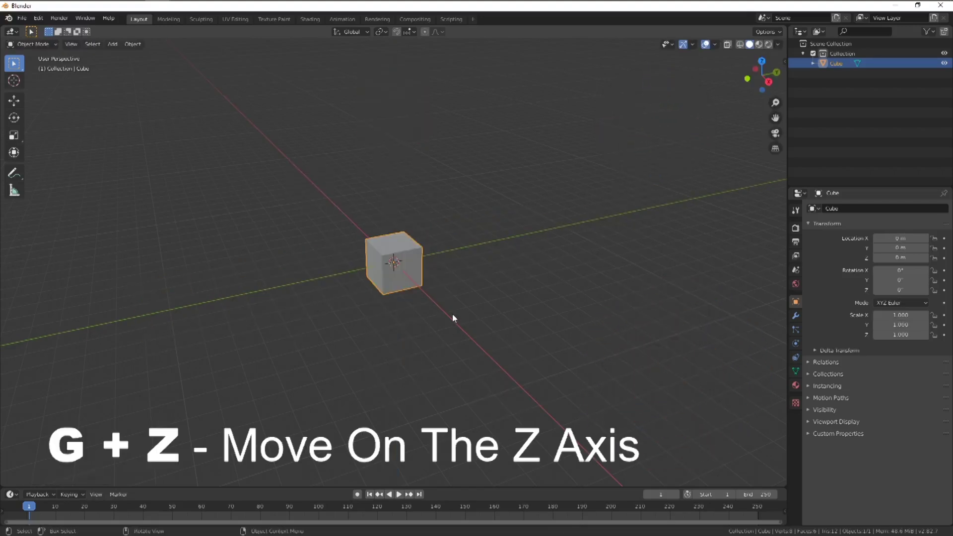
click(209, 203)
key(ctrl+shift+z)
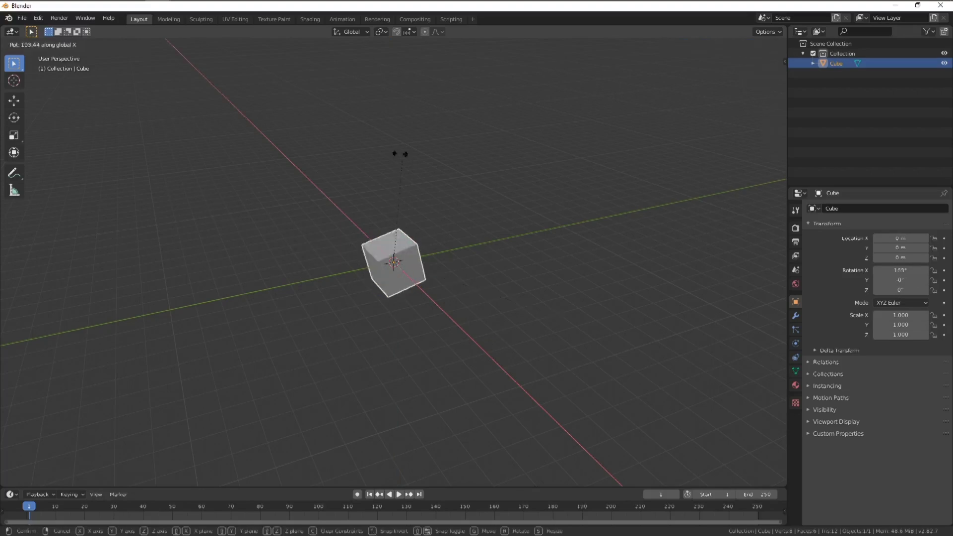
key(ctrl+z)
key(ctrl+z)
key(ctrl+shift+z)
- Enter Edit Mode on the cube and select edges bordering its top face in edge select mode
click(325, 340)
scroll(325, 341, up, 4)
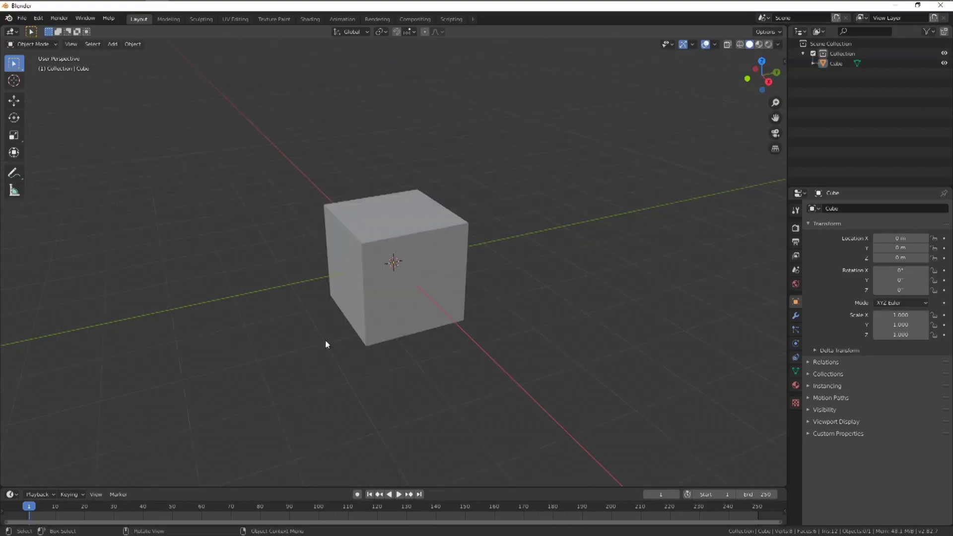
scroll(389, 277, up, 3)
click(390, 280)
key(Tab)
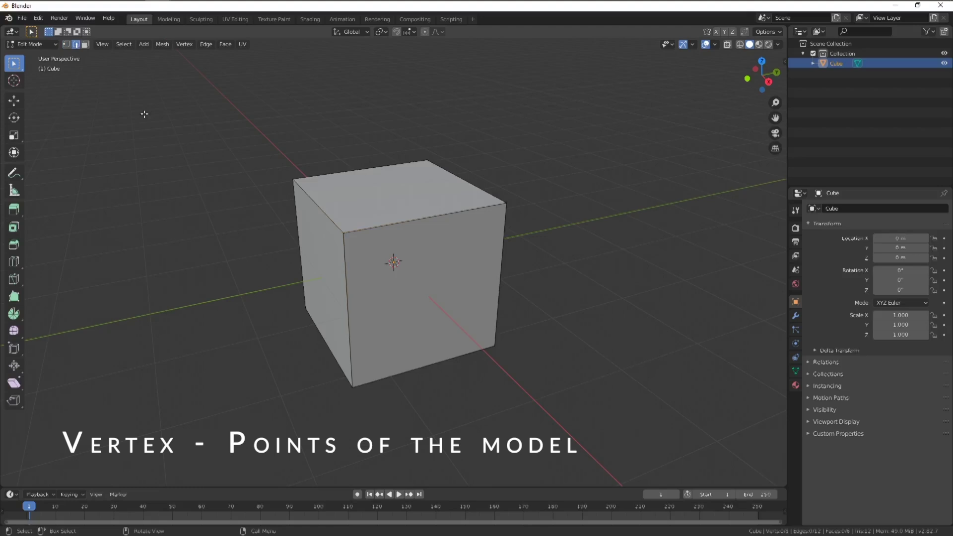
click(414, 222)
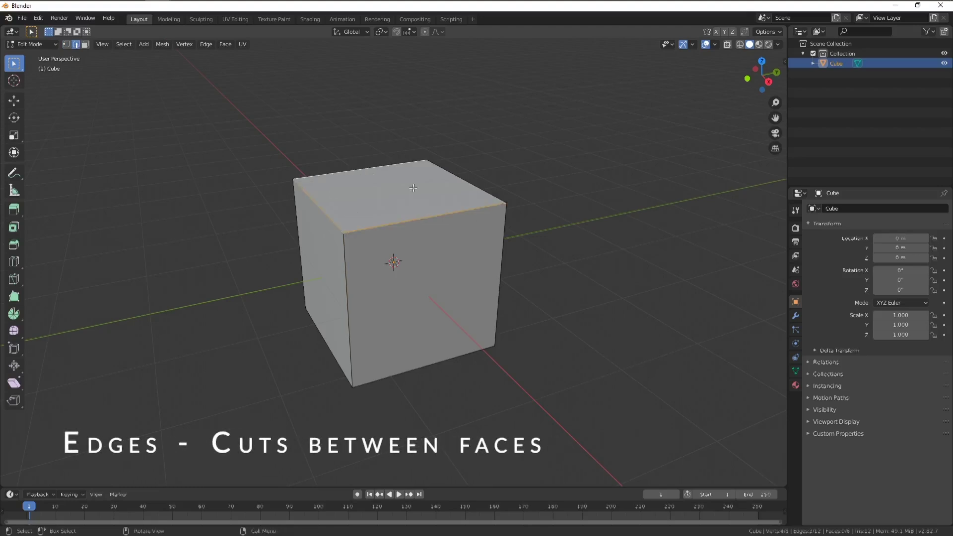
- Switch to face select mode, select the cube's top and two visible side faces together, and clear the selection
key(3)
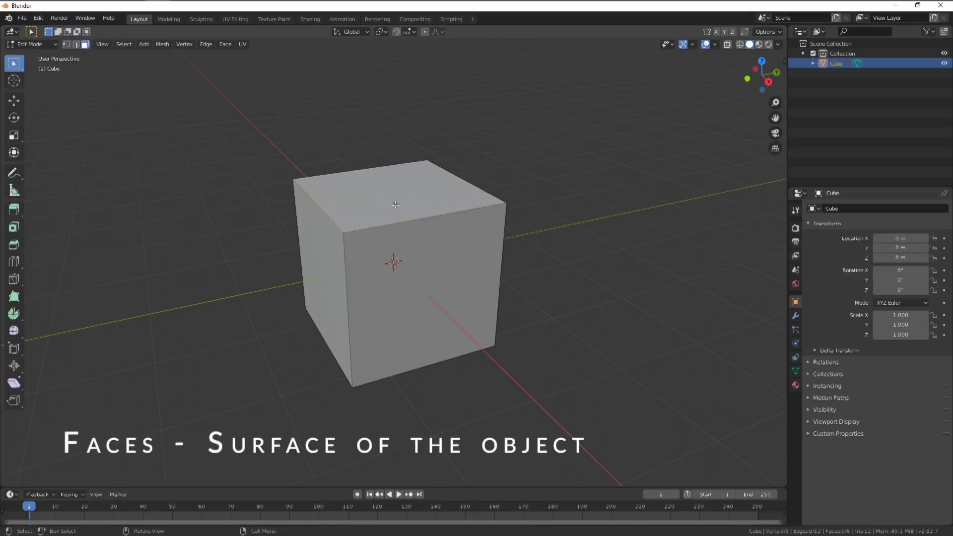
click(395, 204)
shift+click(435, 272)
shift+click(319, 270)
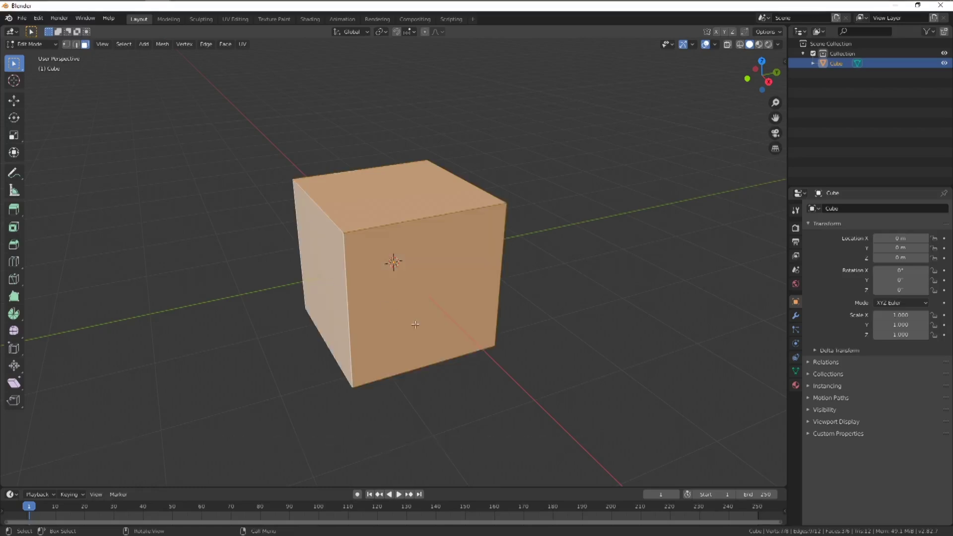
click(612, 299)
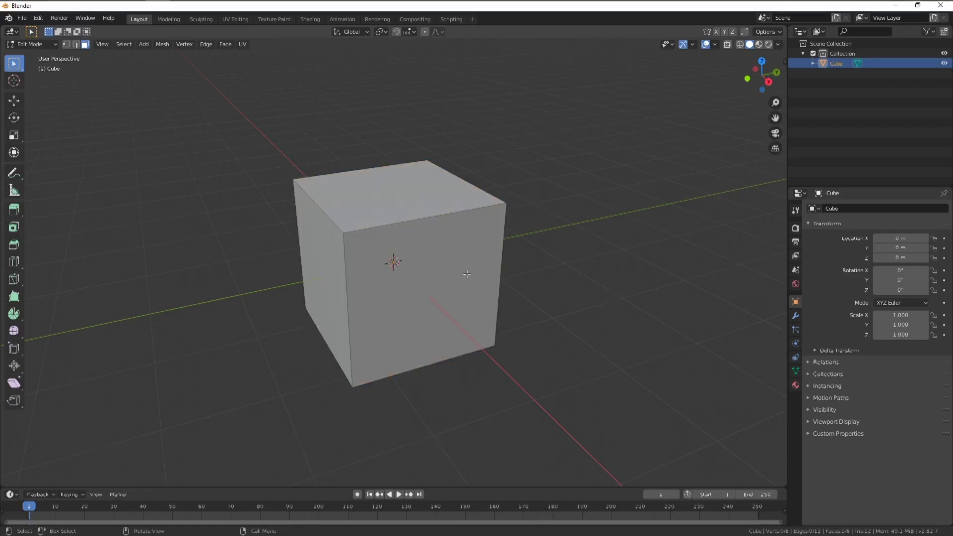
- Select the cube's top face and try scaling it and raising it about 1.59 m along the Z axis, cancelling each change
click(401, 207)
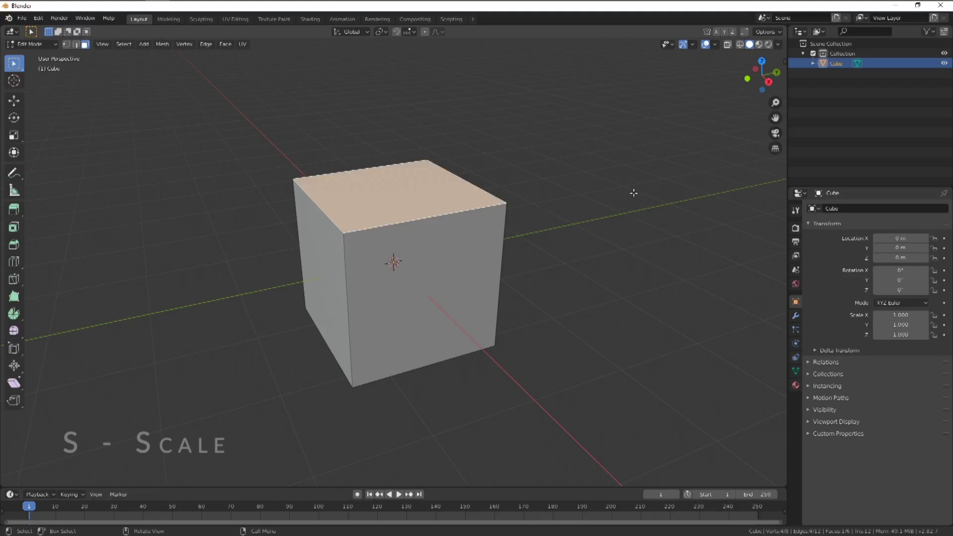
key(s)
key(Escape)
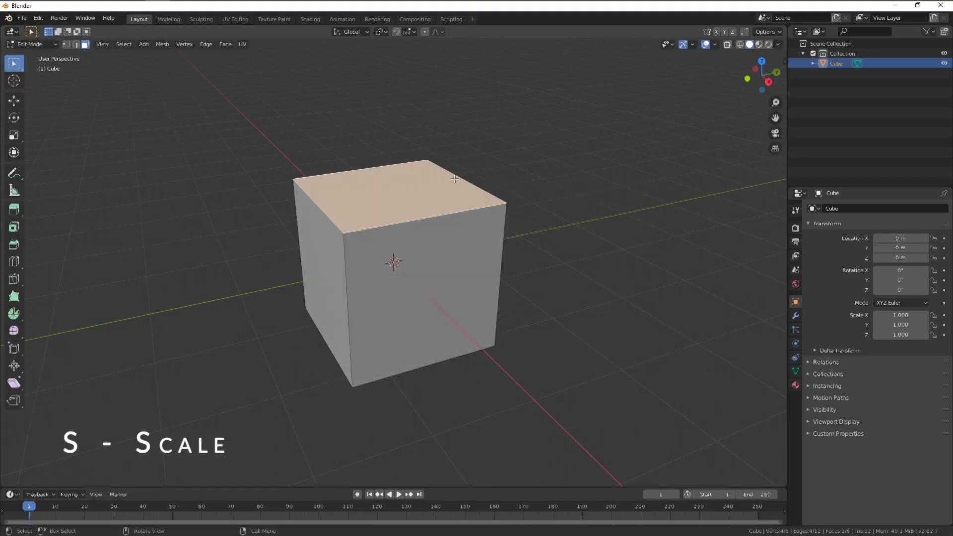
key(g)
key(z)
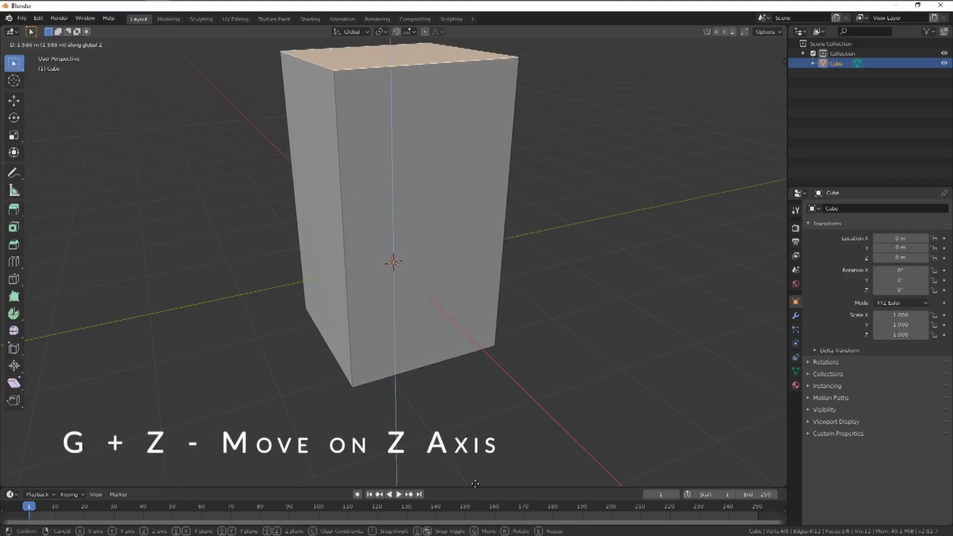
key(Escape)
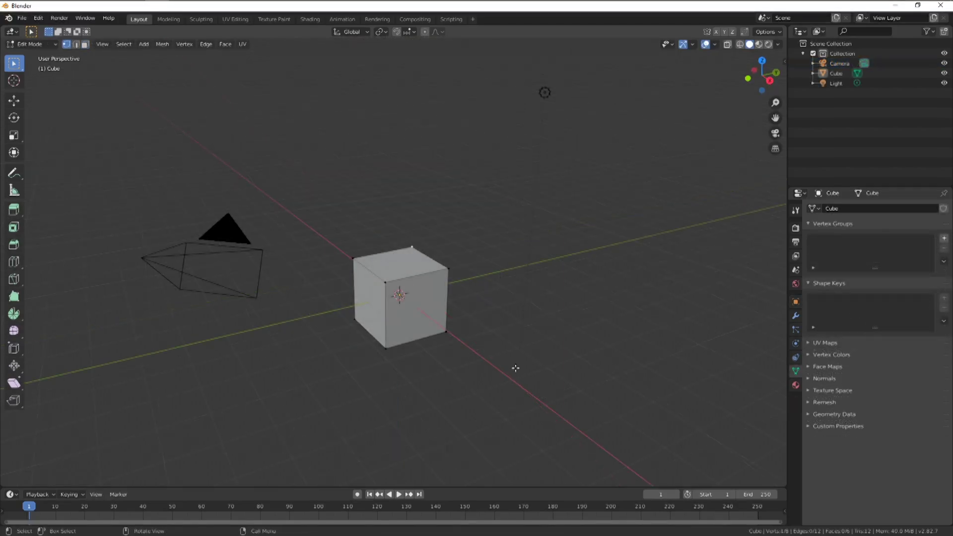
- Return the cube from Edit Mode to Object Mode
key(Tab)
scroll(394, 289, up, 5)
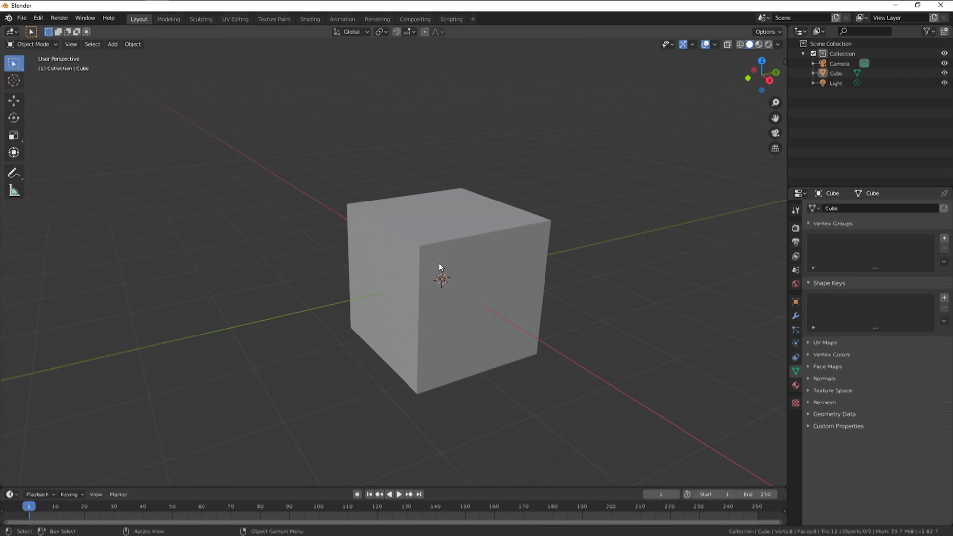
scroll(421, 249, up, 3)
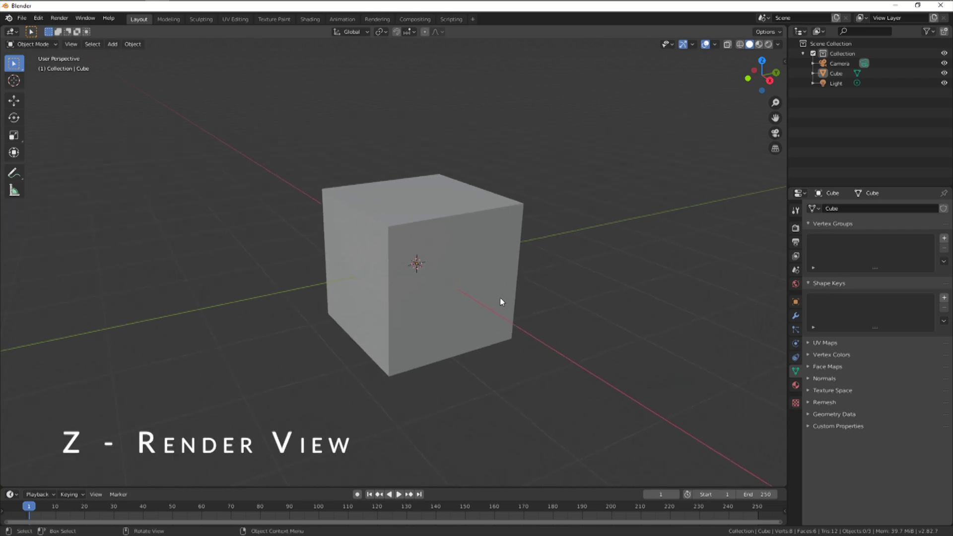
- Choose Solid viewport shading for the cube and switch the shading to Material Preview
key(z)
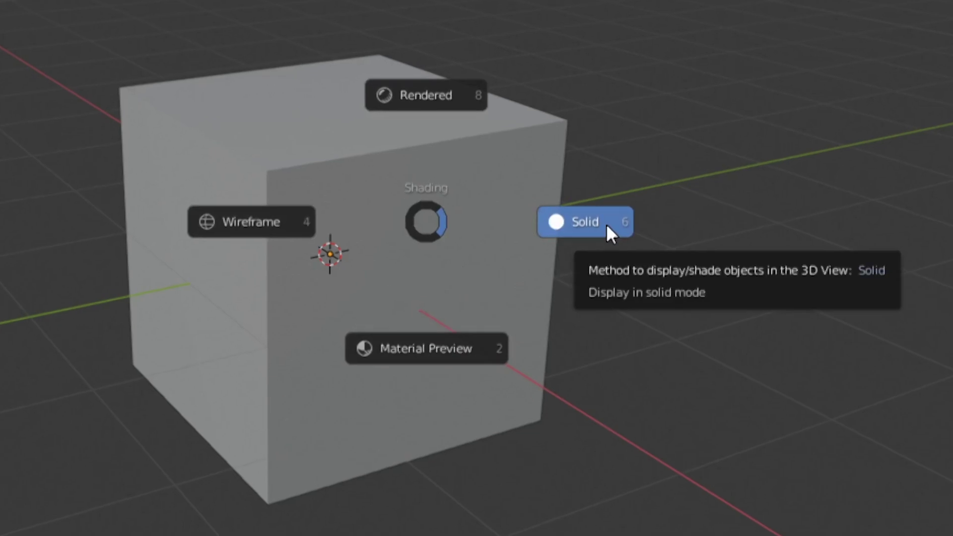
click(606, 224)
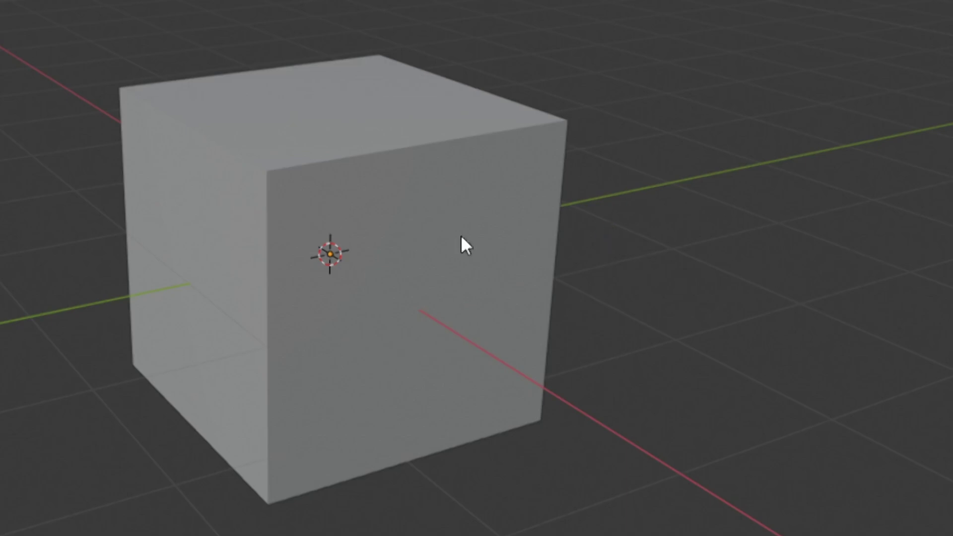
key(z)
click(324, 358)
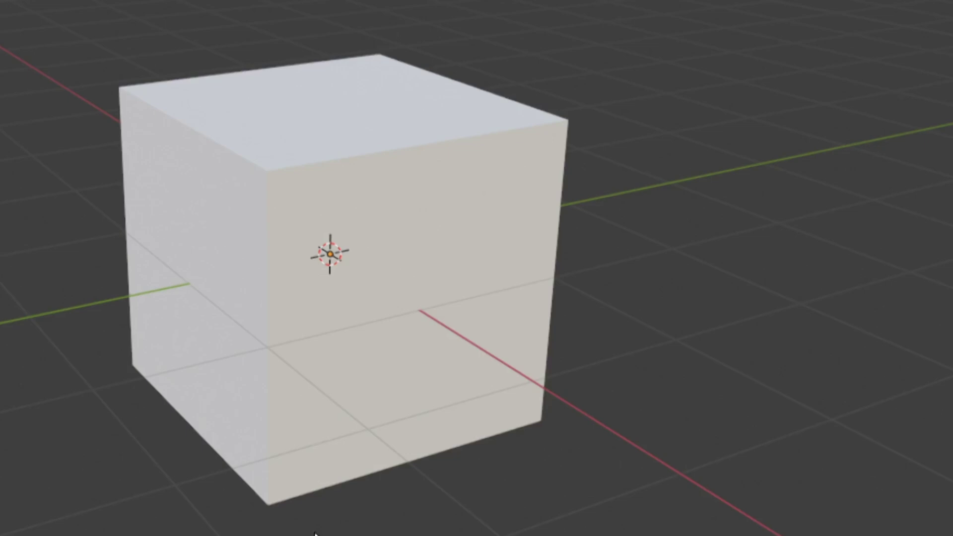
- Show the cube in Wireframe viewport shading, and switch the shading to Rendered
key(z)
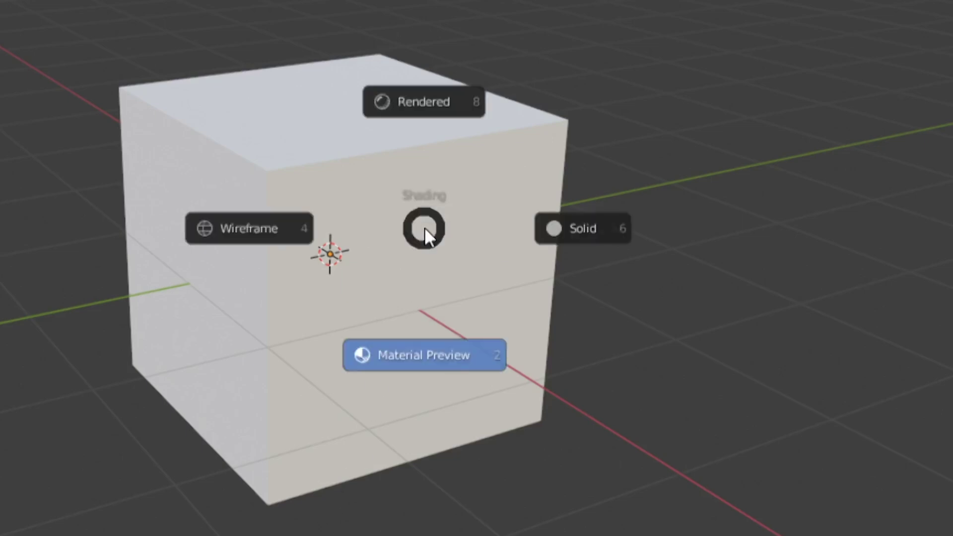
click(285, 233)
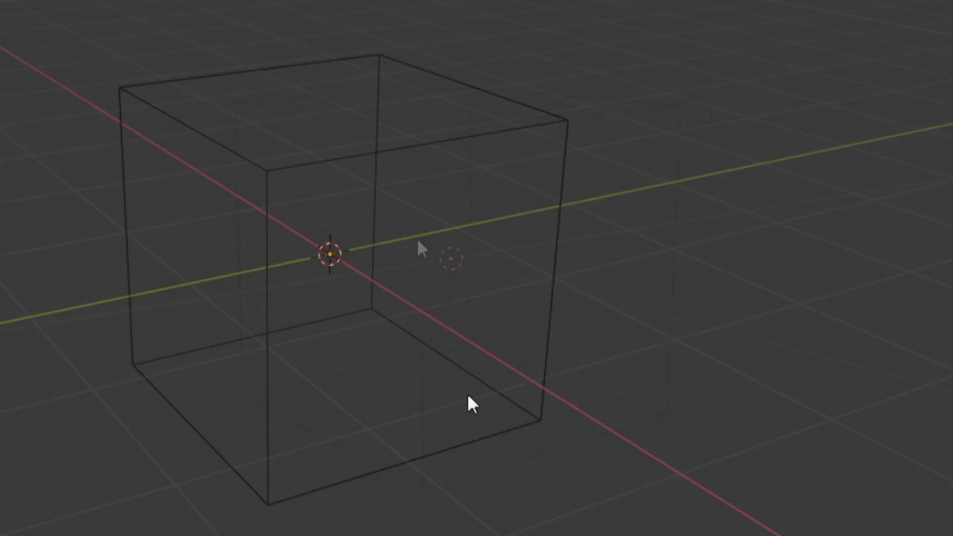
key(z)
click(543, 124)
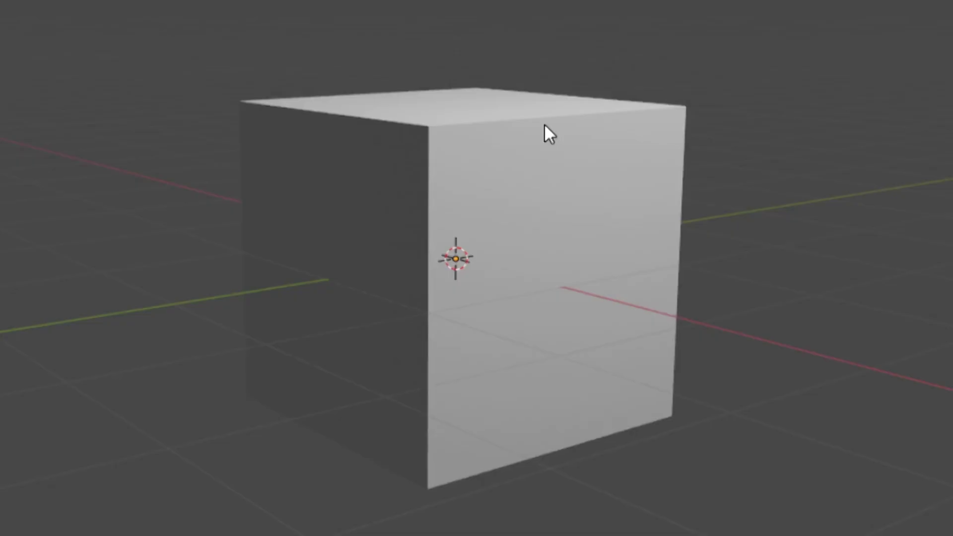
- Move the scene's light around to the cube's dark side to change how its faces are lit
middle_drag(539, 128, 268, 238)
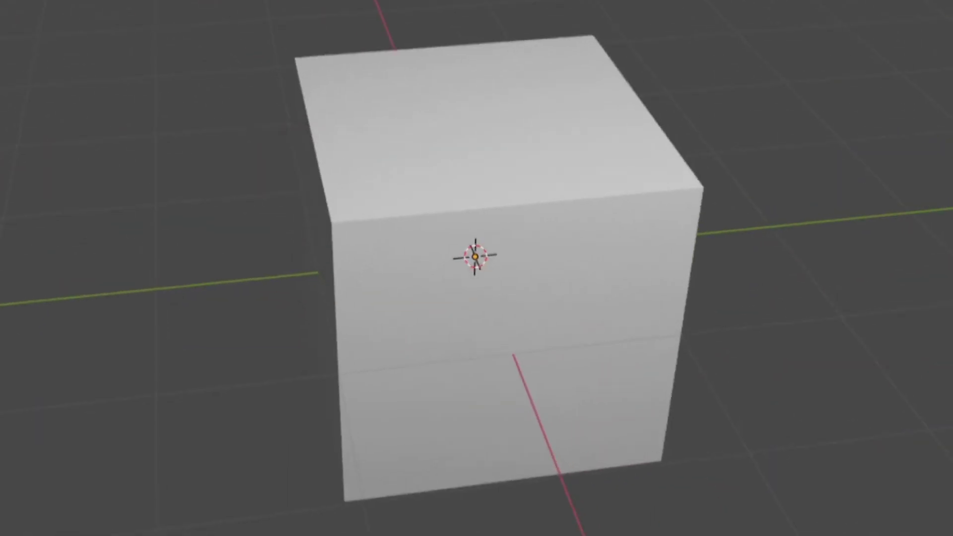
middle_drag(827, 243, 891, 170)
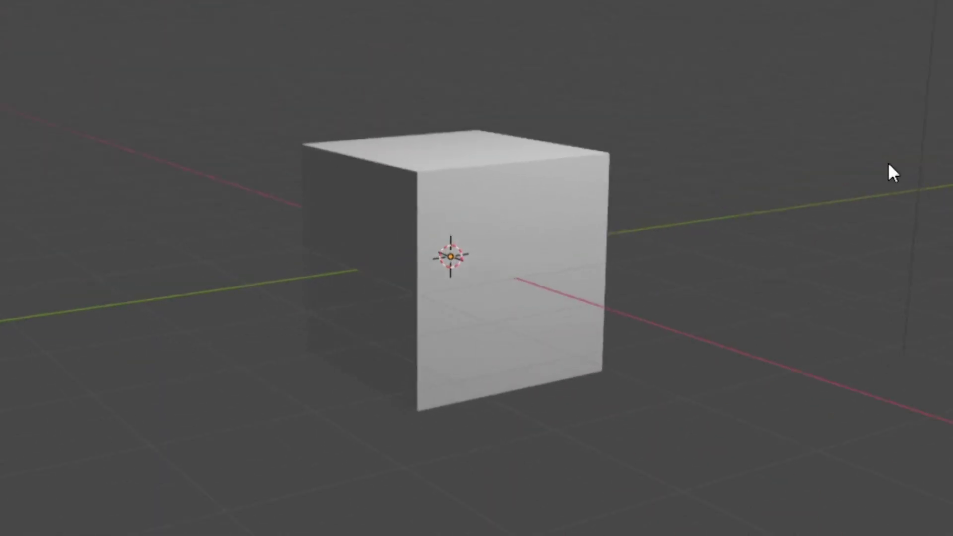
scroll(665, 142, down, 4)
key(g)
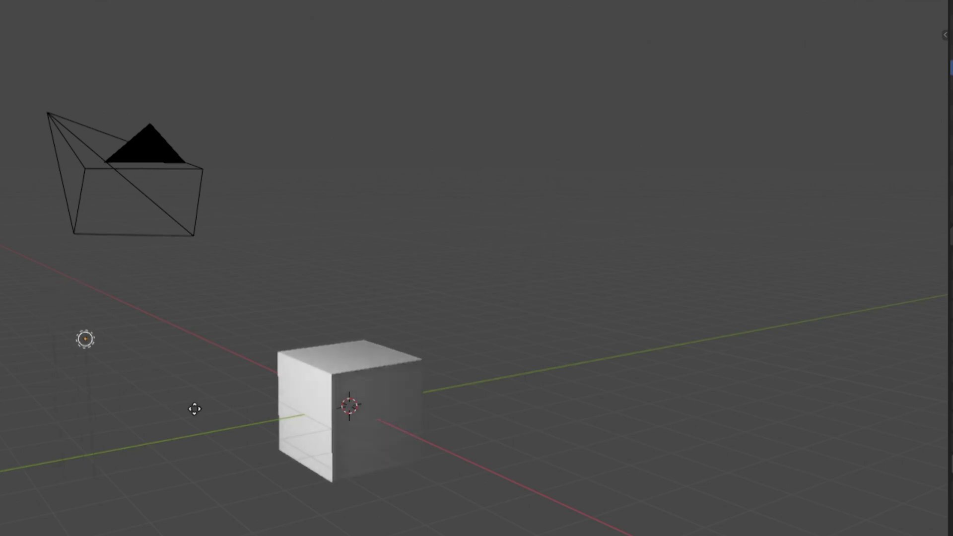